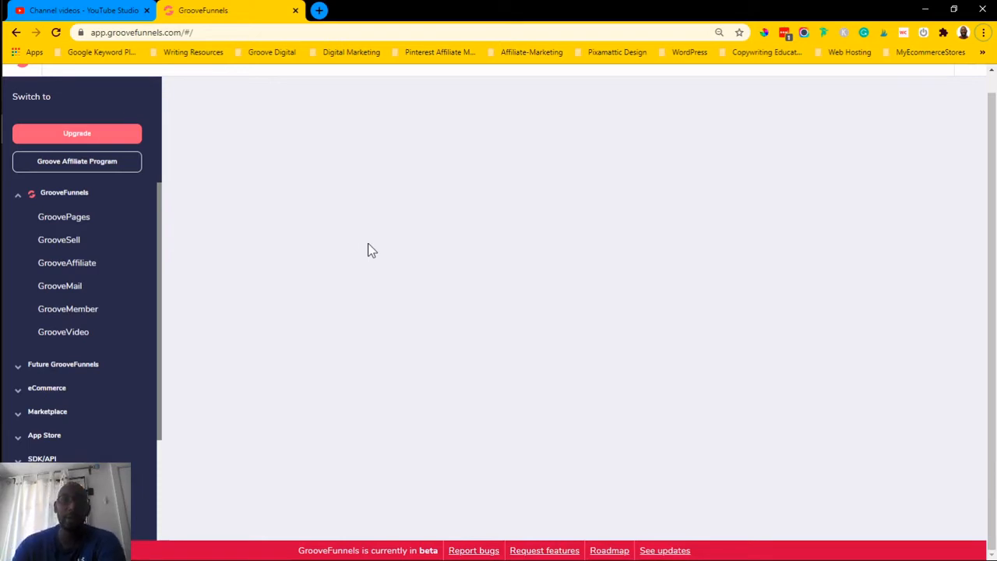
- Open GroovePages from the GrooveFunnels apps and start creating a new site
scroll(127, 223, up, 1)
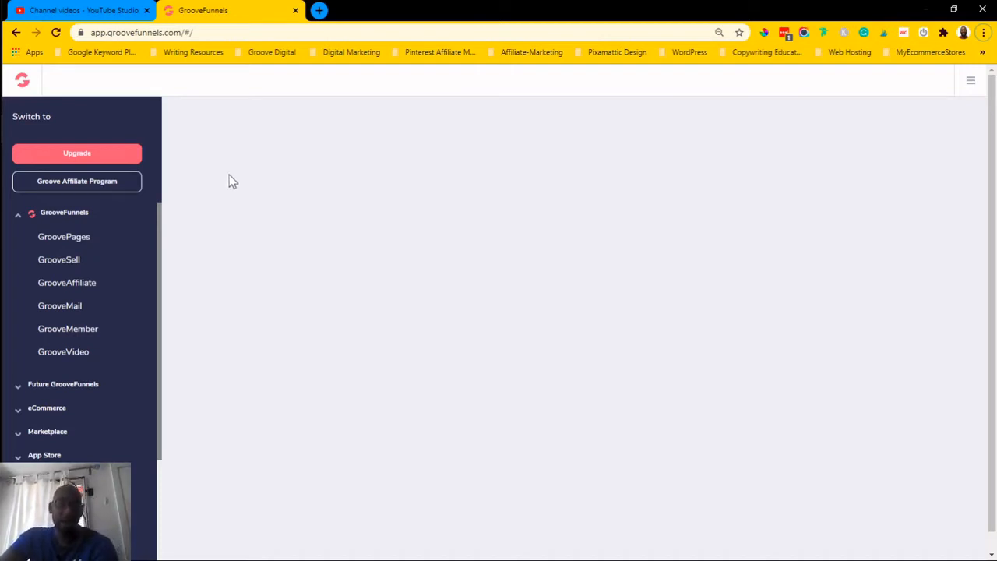
click(73, 242)
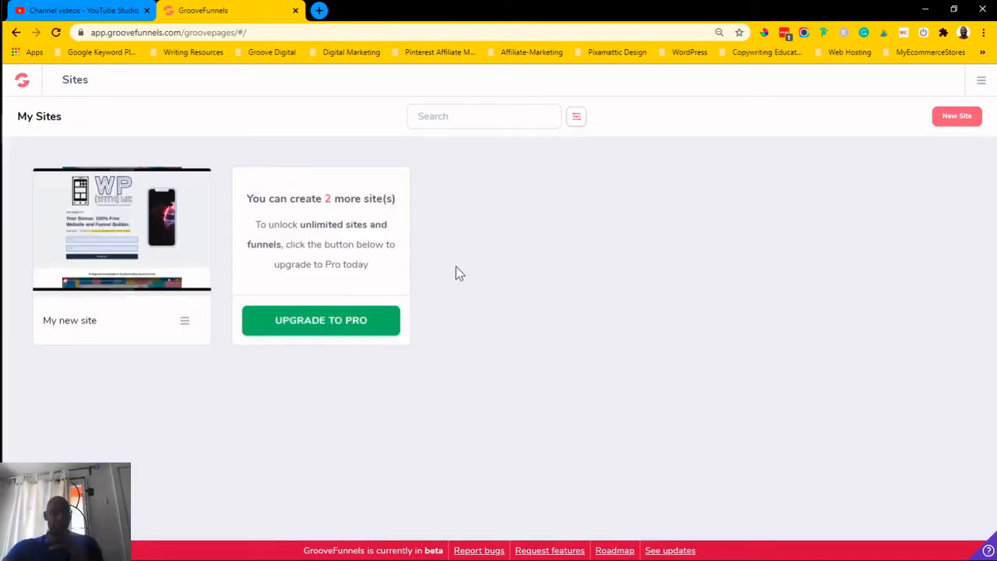
mouse_move(170, 207)
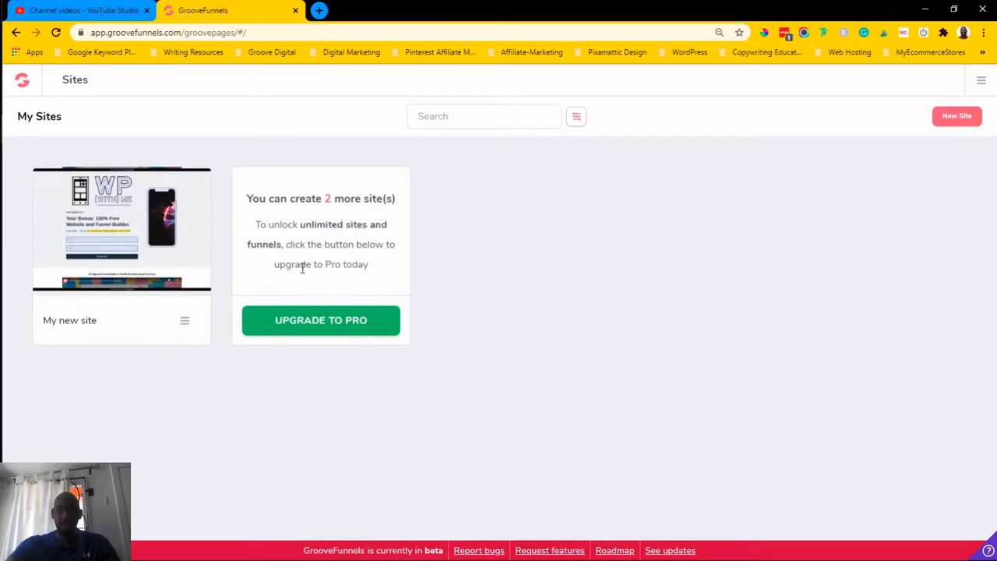
click(957, 121)
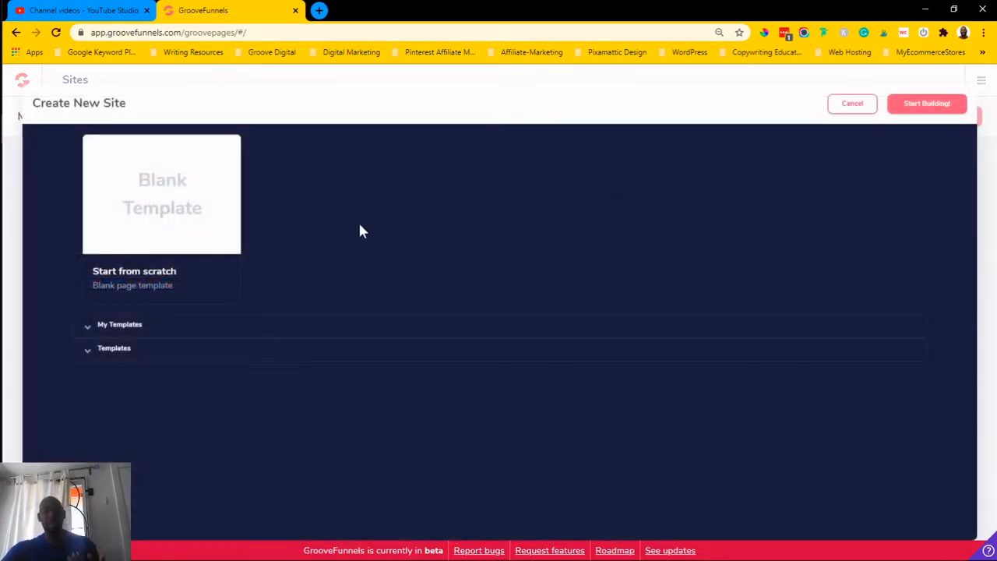
- Browse the saved templates and the ready-made site templates available for the new site
click(242, 325)
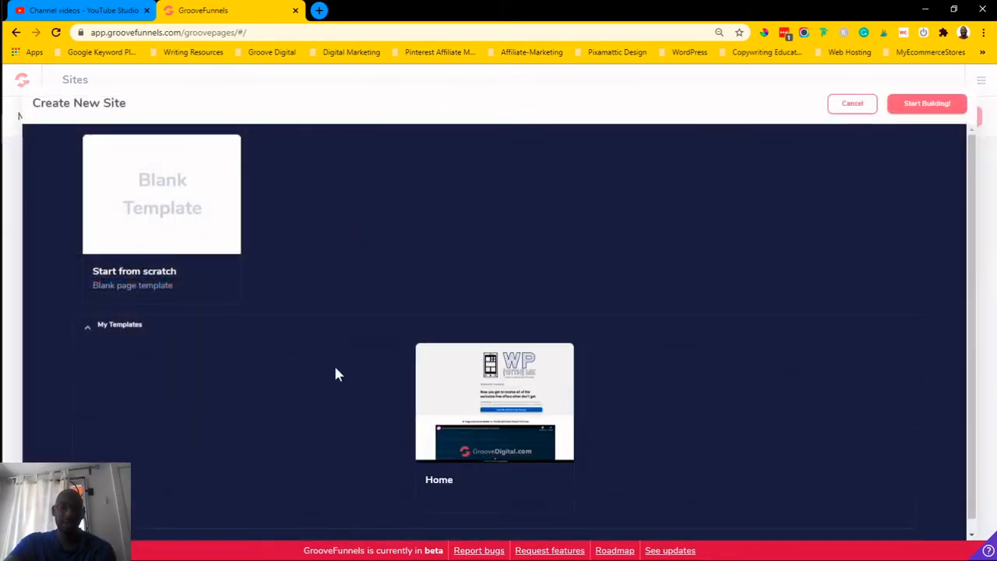
click(219, 332)
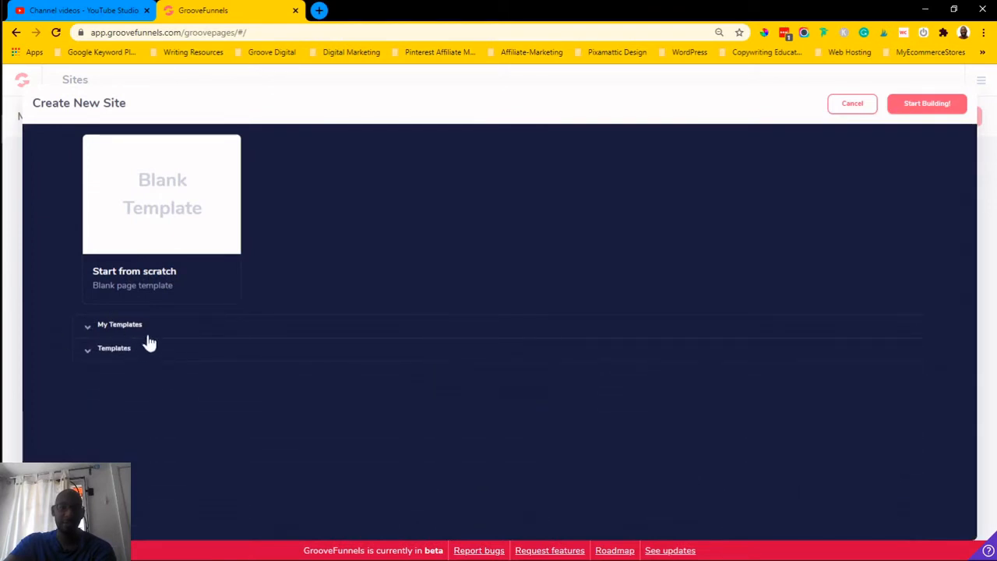
click(89, 355)
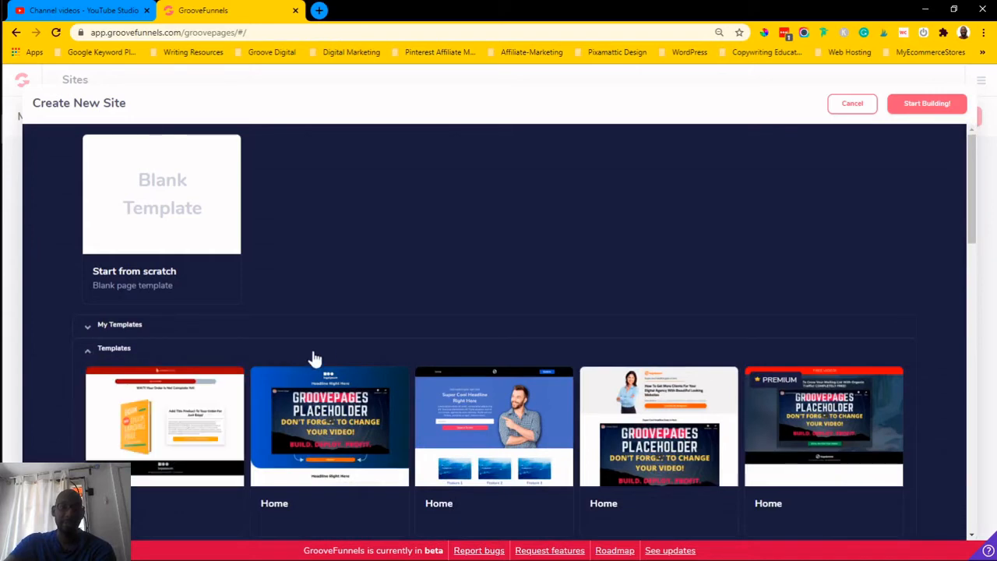
scroll(335, 350, down, 2)
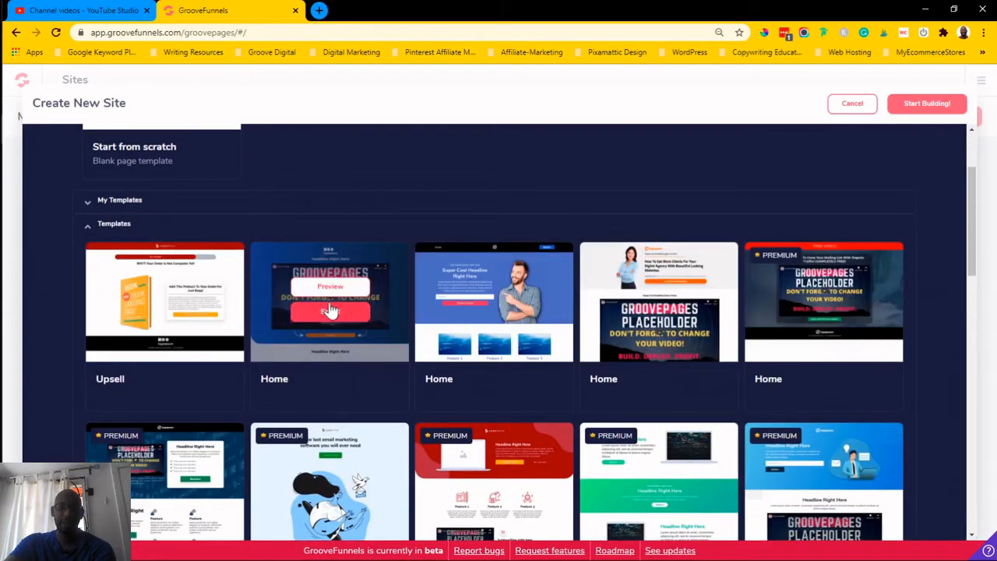
scroll(679, 308, down, 1)
mouse_move(711, 276)
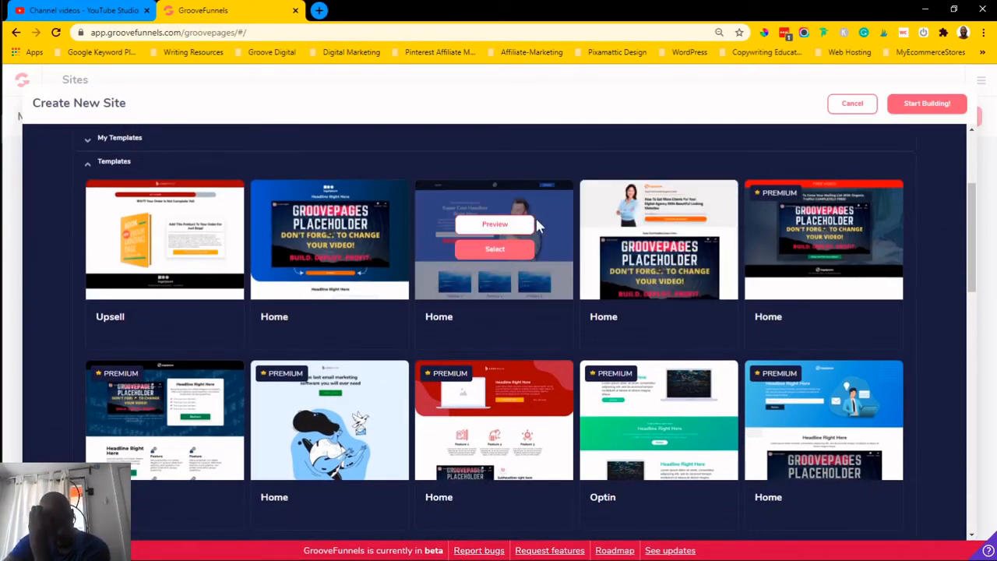
scroll(534, 222, up, 3)
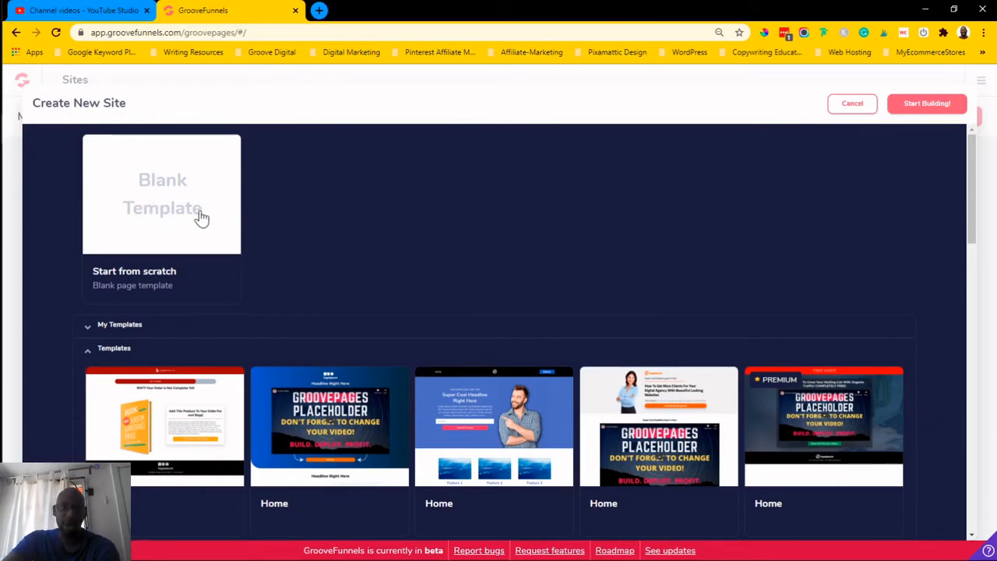
scroll(314, 305, down, 2)
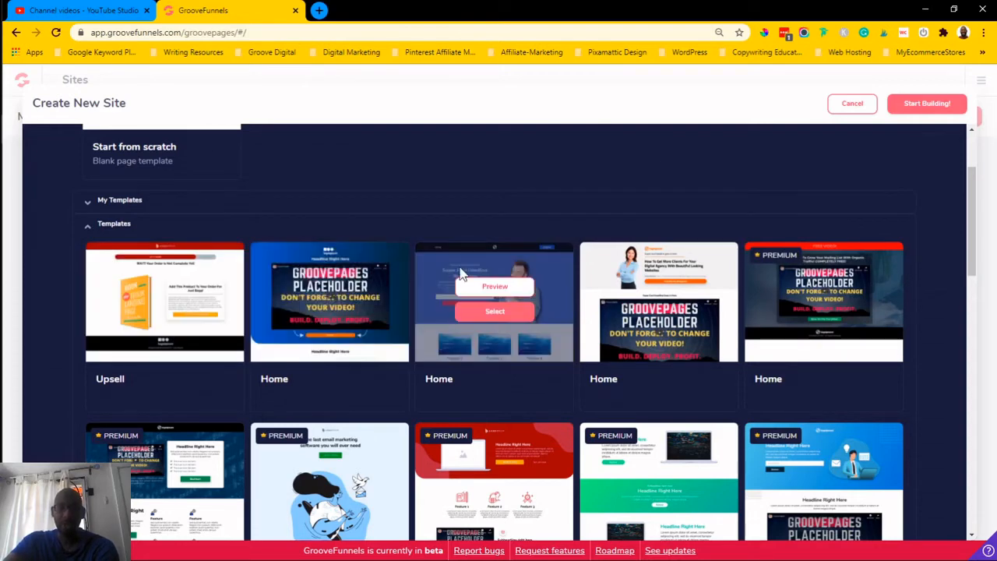
- Select the 'Super Cool Headline' Home template and scroll through its page in the builder
click(492, 313)
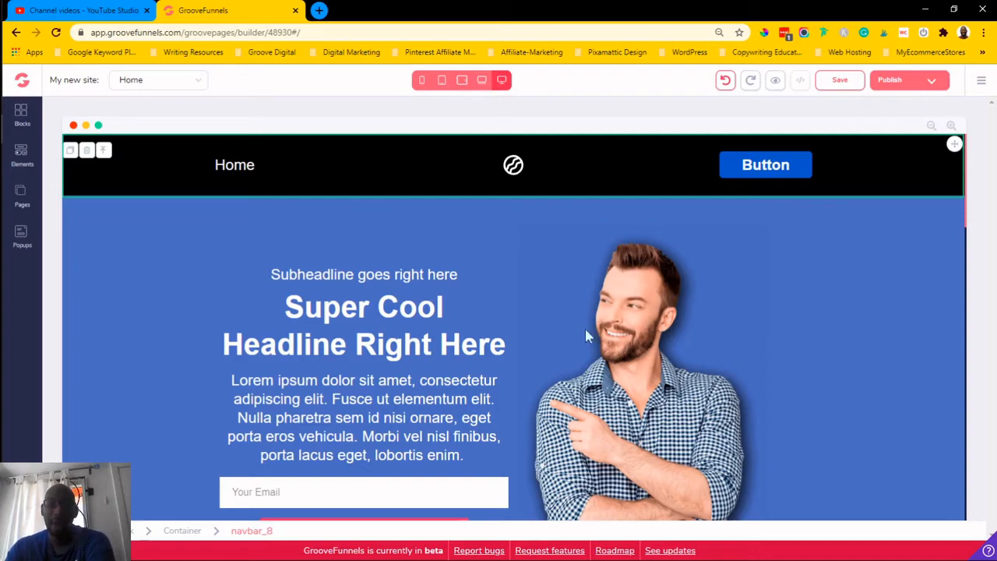
scroll(512, 222, down, 4)
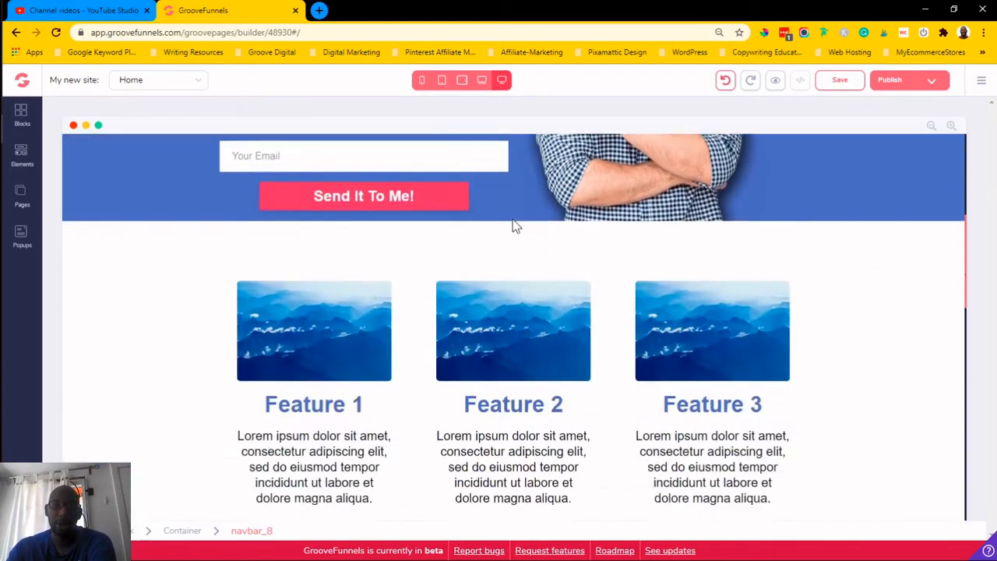
scroll(513, 226, down, 10)
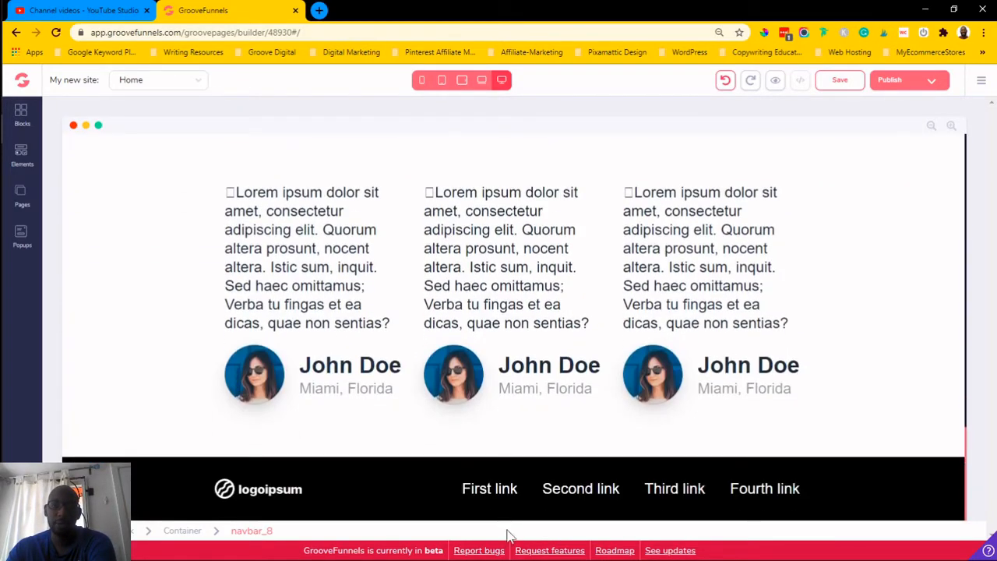
scroll(647, 476, up, 15)
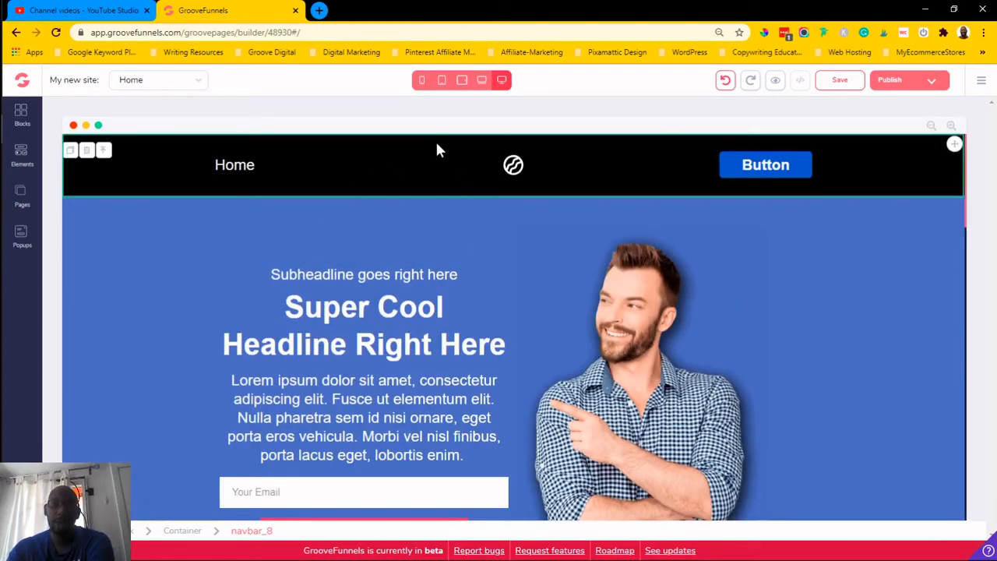
- Preview the page at each device width, from desktop down to mobile and back to desktop
click(481, 81)
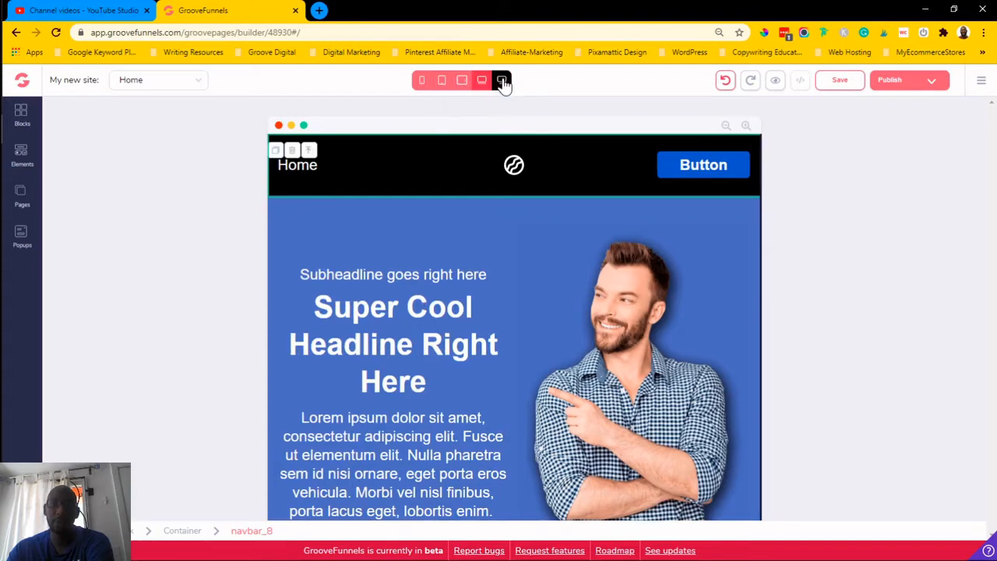
click(501, 81)
click(481, 81)
click(466, 87)
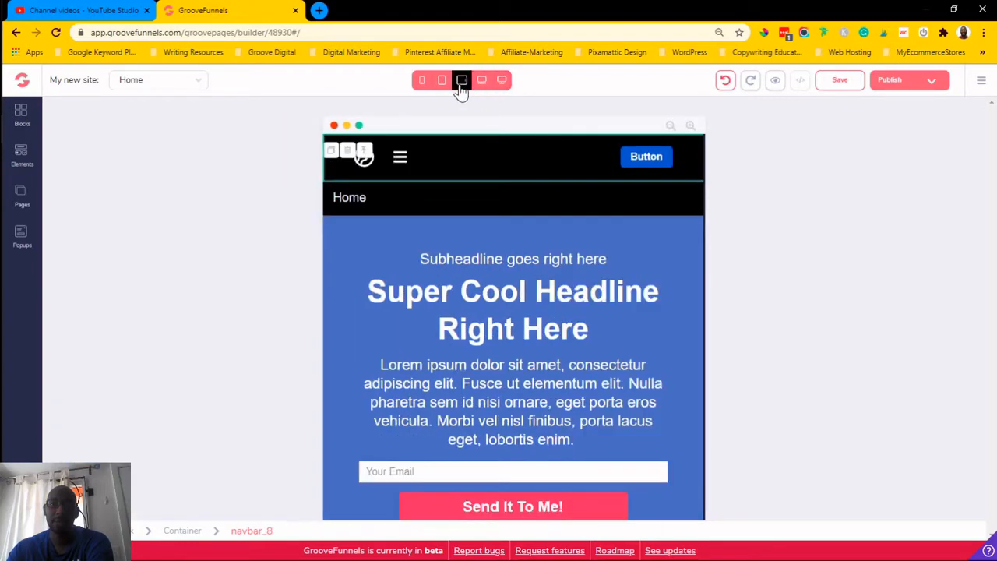
click(442, 88)
click(423, 84)
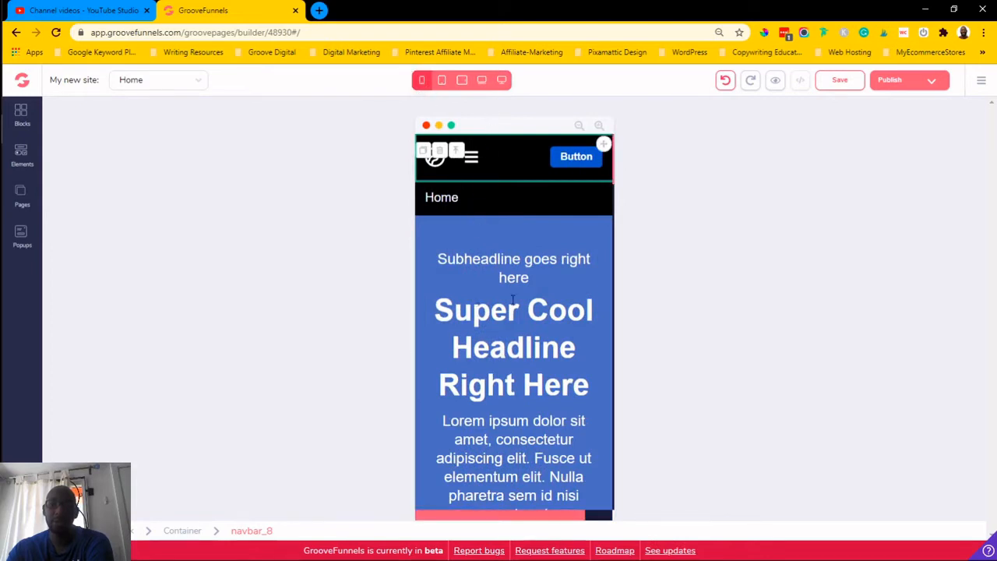
scroll(536, 337, down, 3)
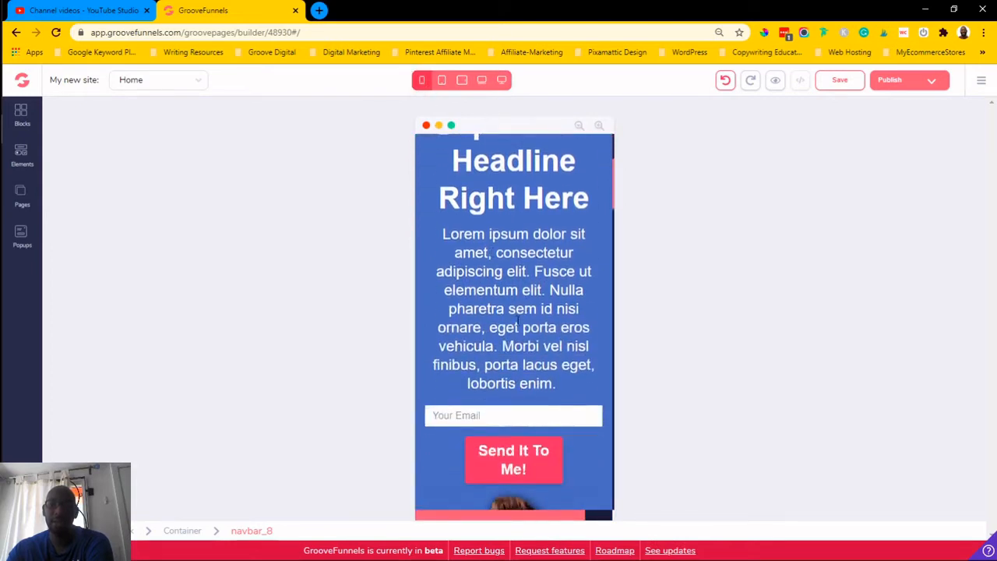
scroll(517, 322, up, 2)
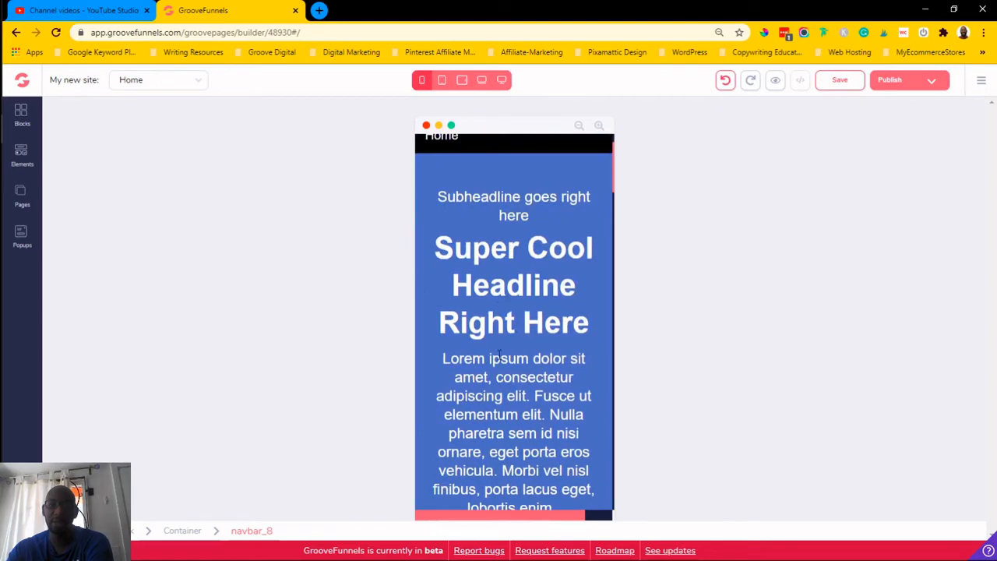
click(441, 80)
click(461, 81)
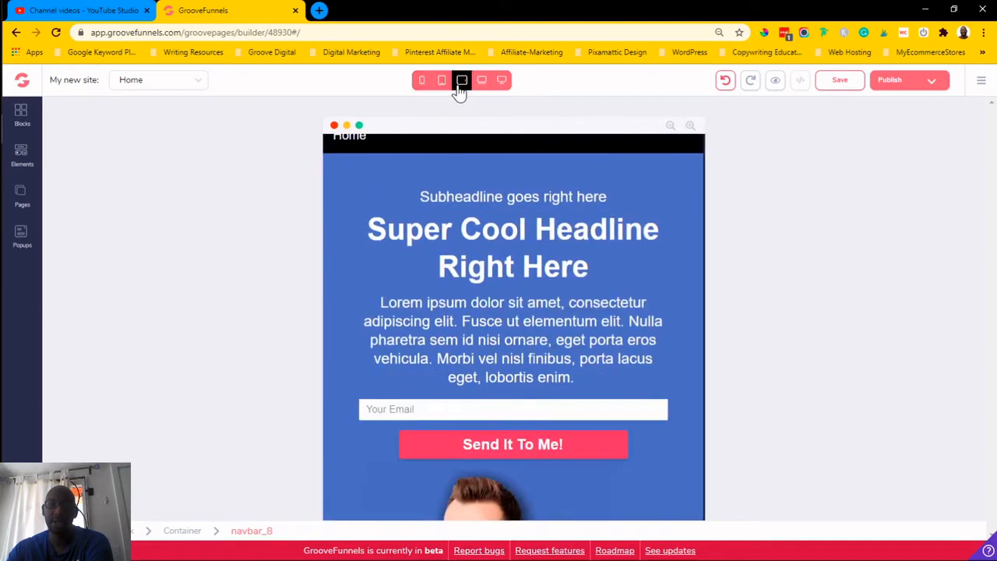
click(483, 82)
click(501, 81)
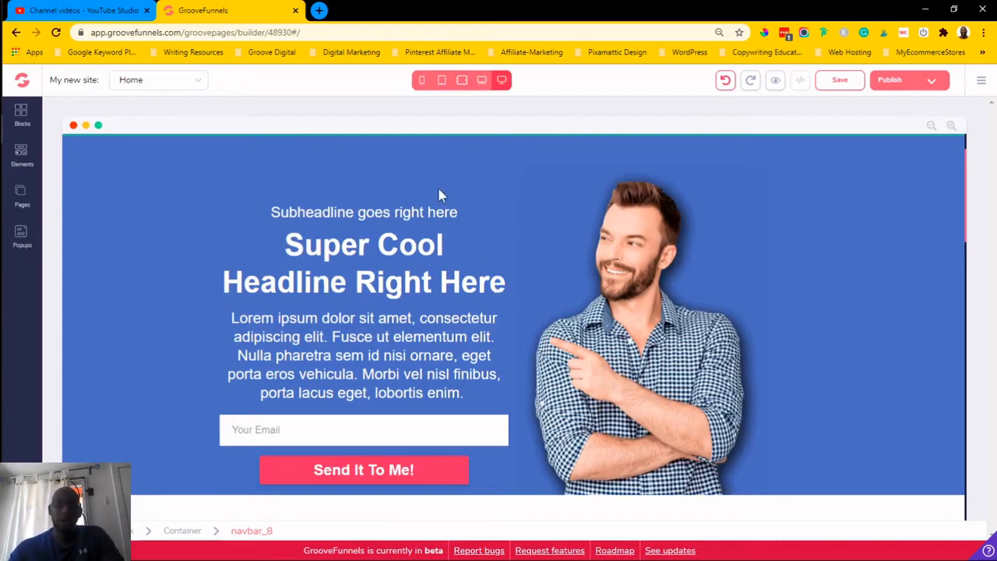
click(482, 82)
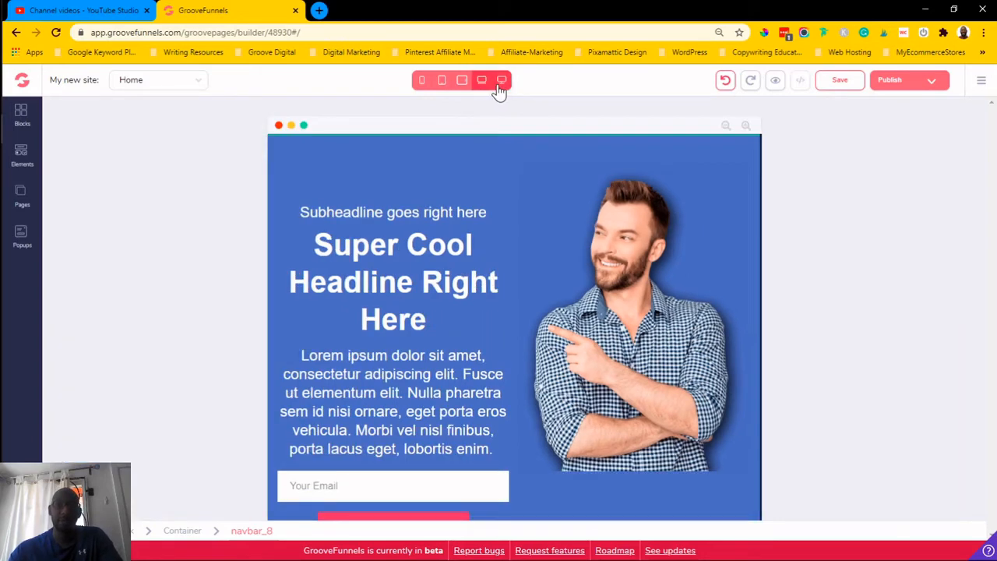
click(502, 81)
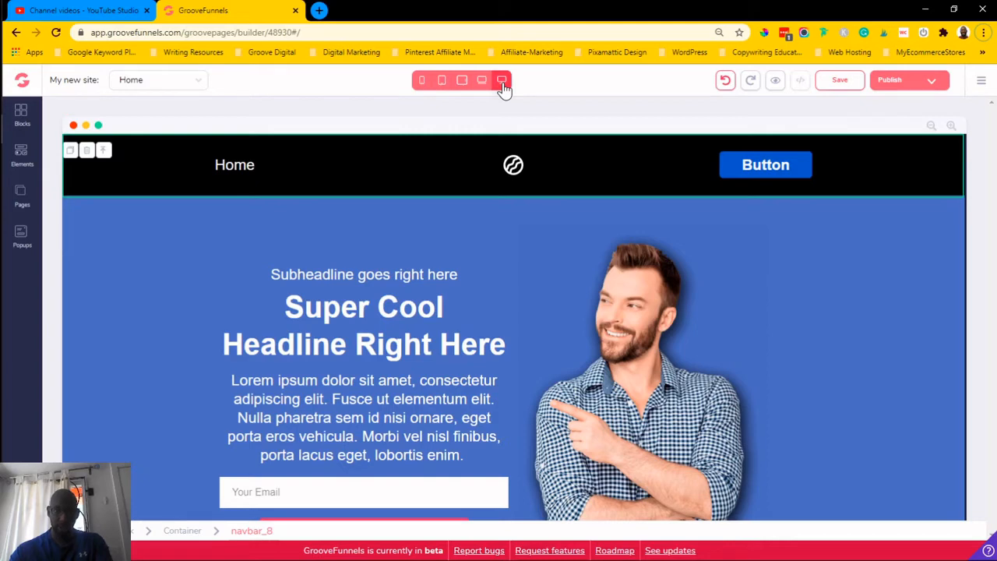
- Set the main headline's font size to 1.5rem and check it at tablet and mobile widths
click(397, 314)
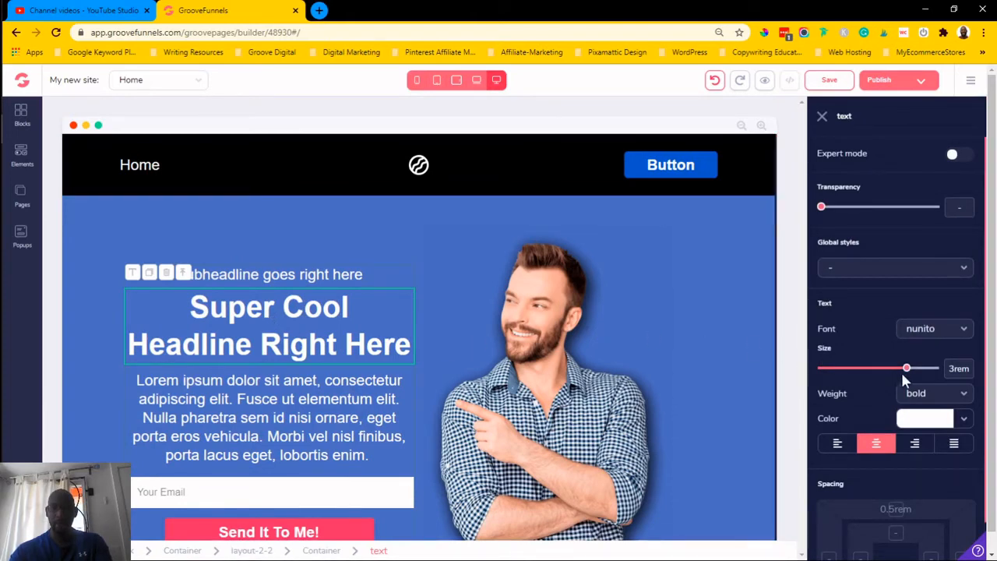
drag(909, 373, 879, 371)
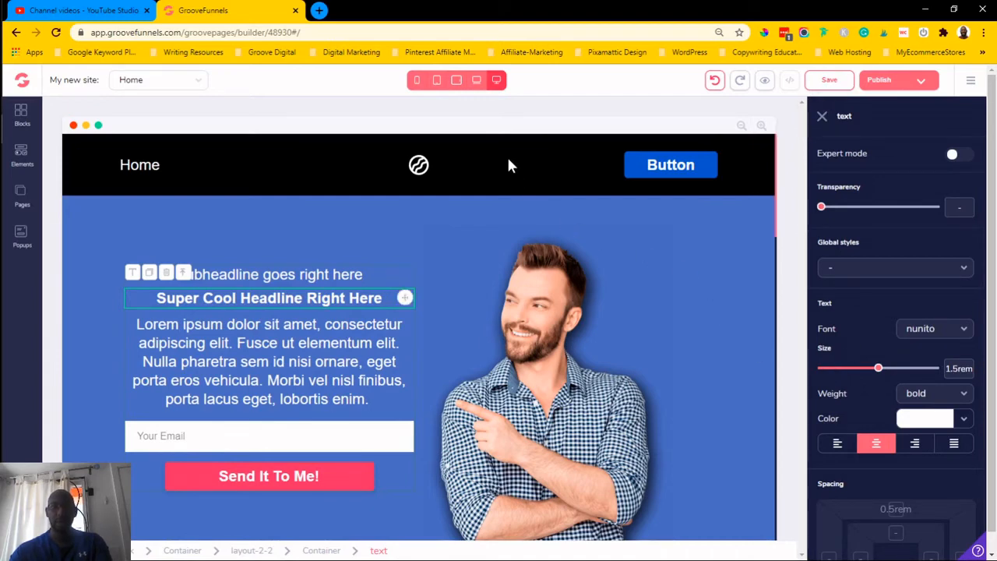
click(477, 81)
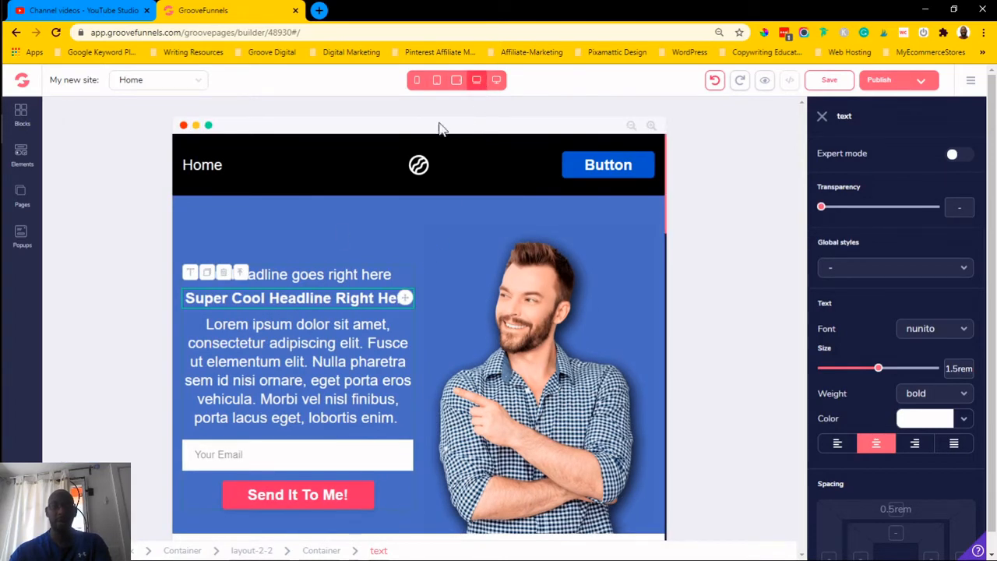
click(456, 80)
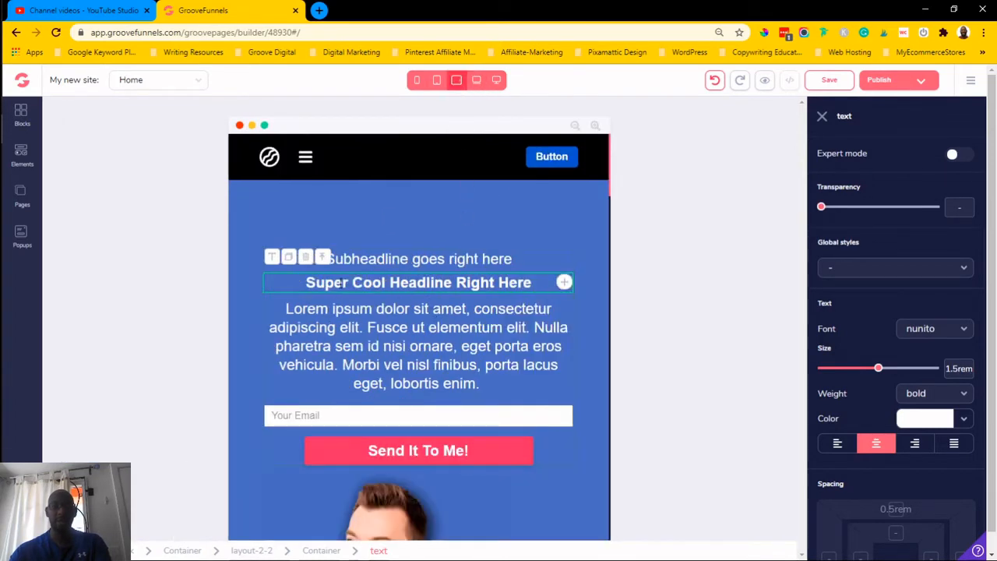
click(417, 82)
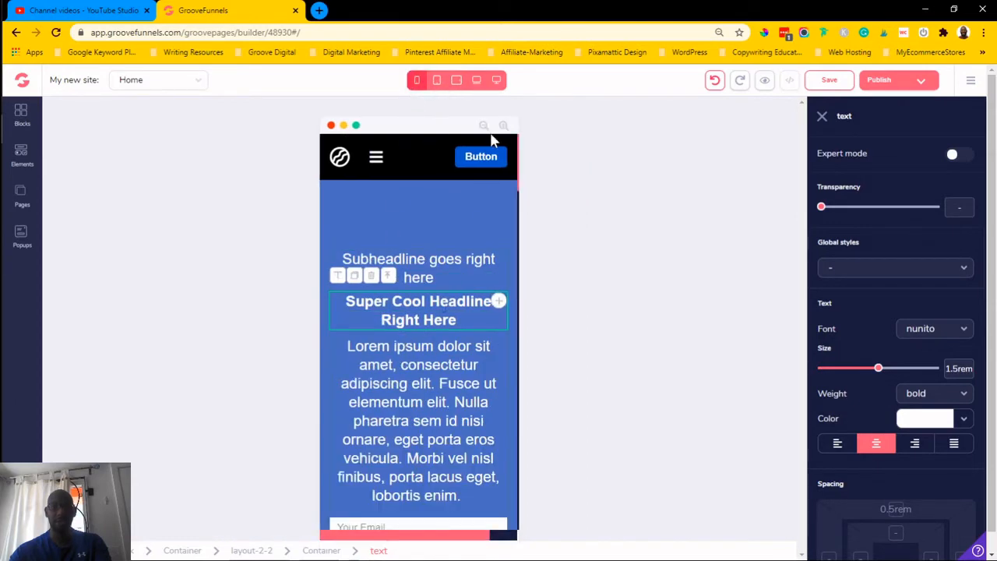
click(496, 81)
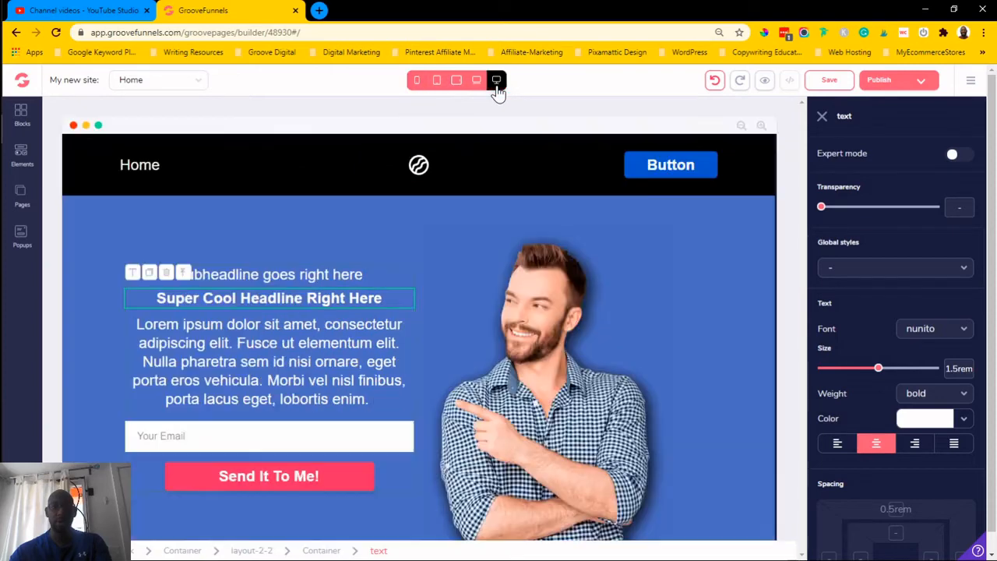
- Resize the body paragraph below the headline, settling on a font size of 1.875rem
click(315, 356)
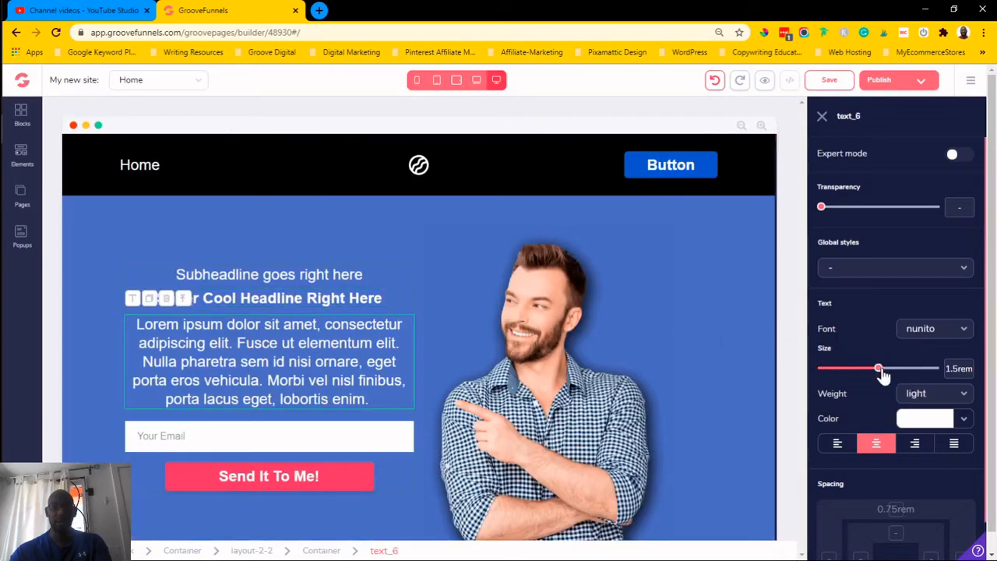
drag(881, 375, 872, 374)
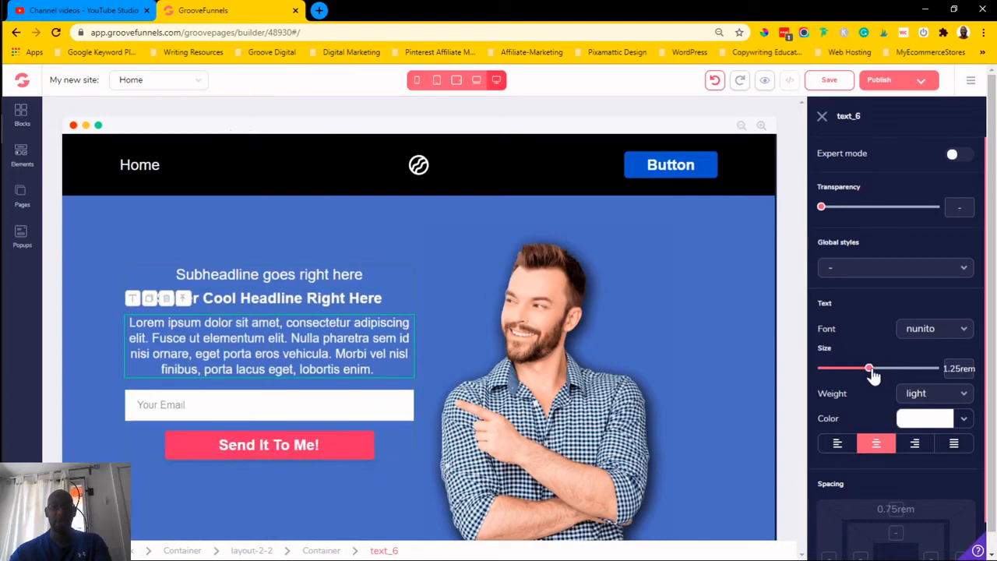
click(458, 80)
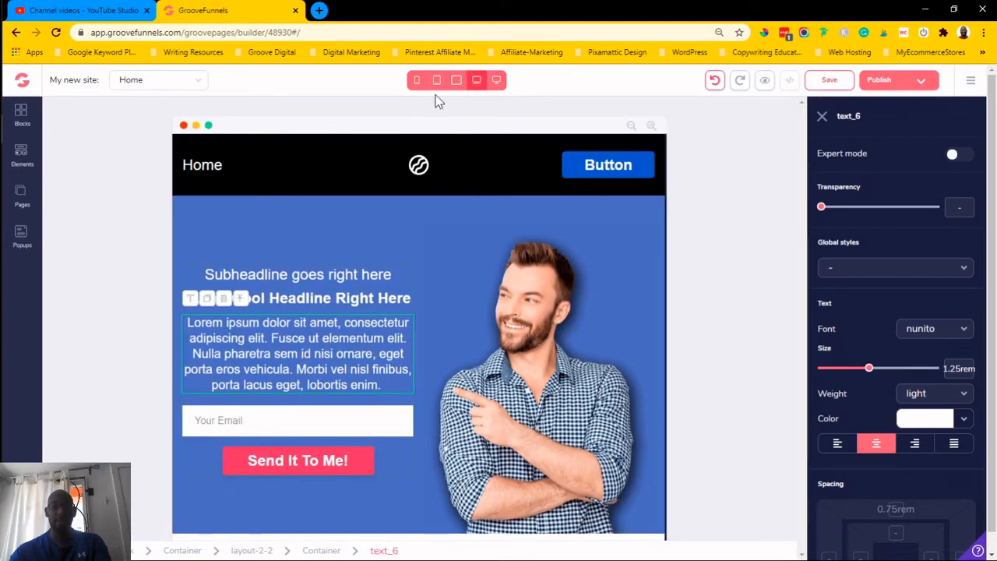
click(496, 80)
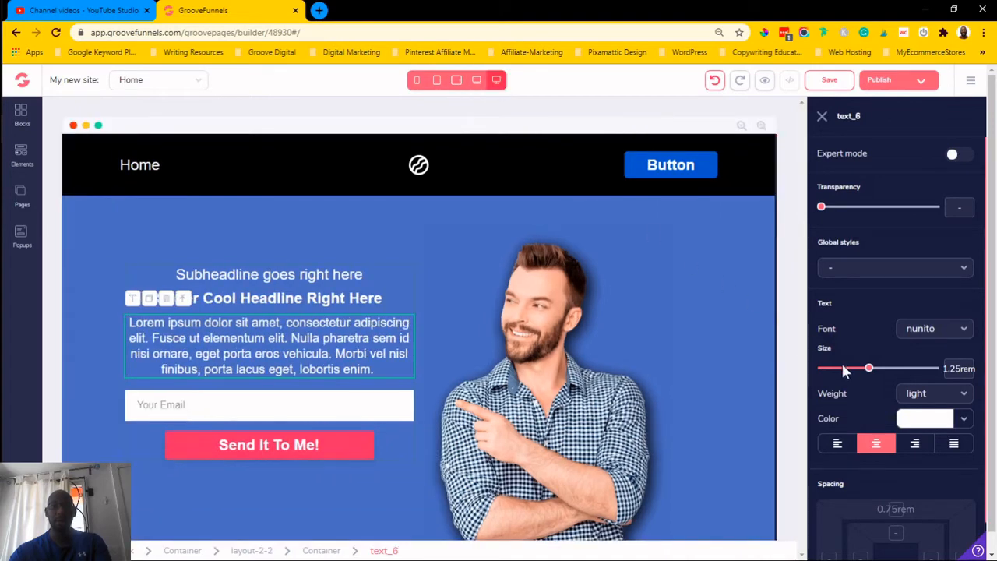
mouse_move(874, 374)
mouse_down()
mouse_move(901, 372)
mouse_move(889, 369)
mouse_up()
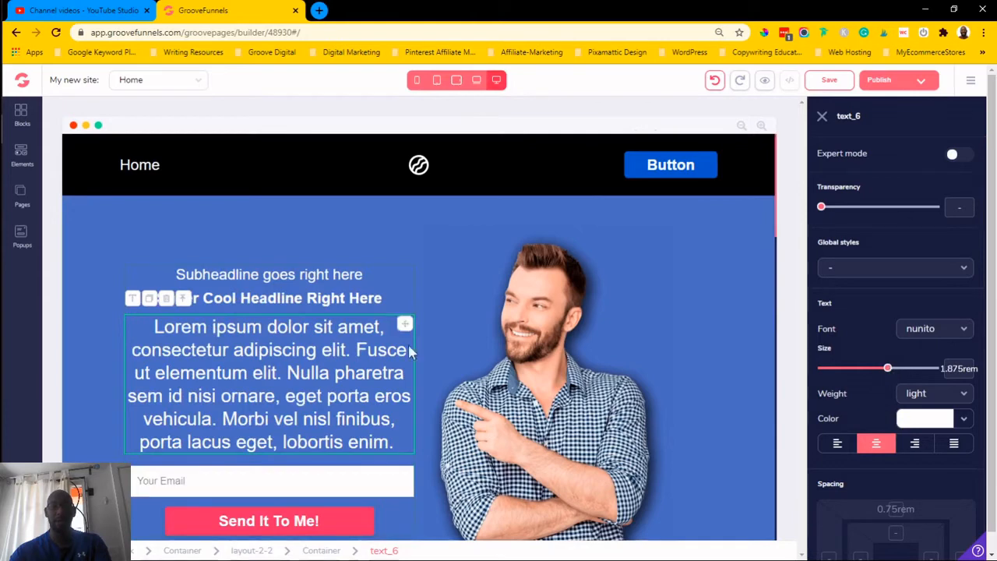
- Select the main headline and set its font size to 2.25rem at desktop width
click(316, 304)
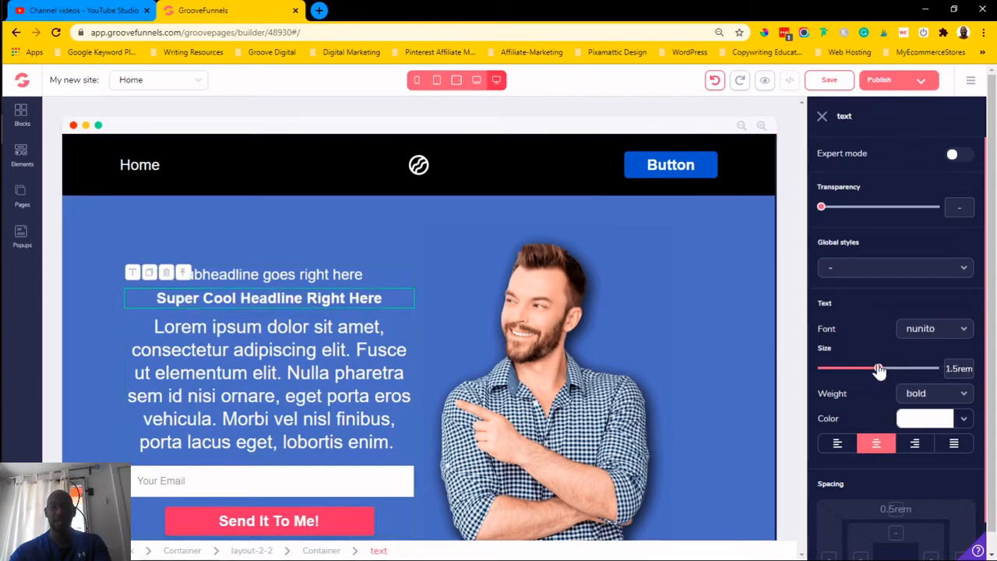
drag(878, 372, 889, 373)
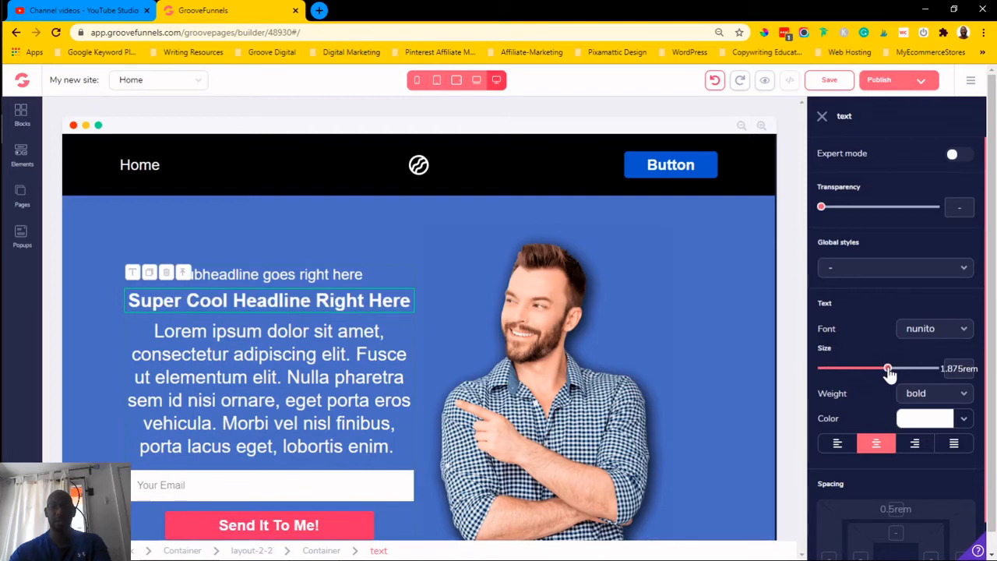
drag(891, 372, 897, 371)
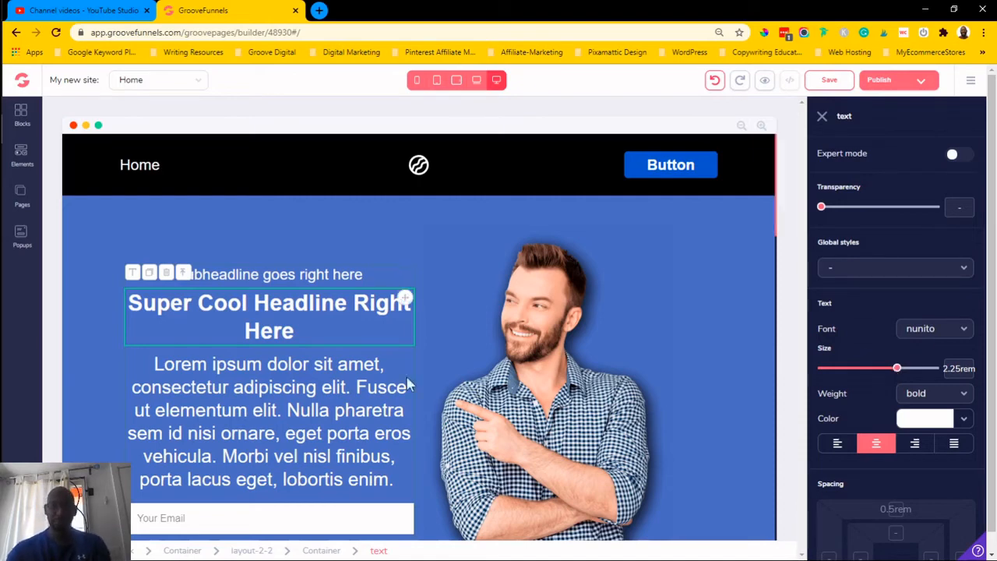
- Preview the tablet width, return to desktop and set the headline's font size to 4.5rem
click(480, 86)
click(456, 80)
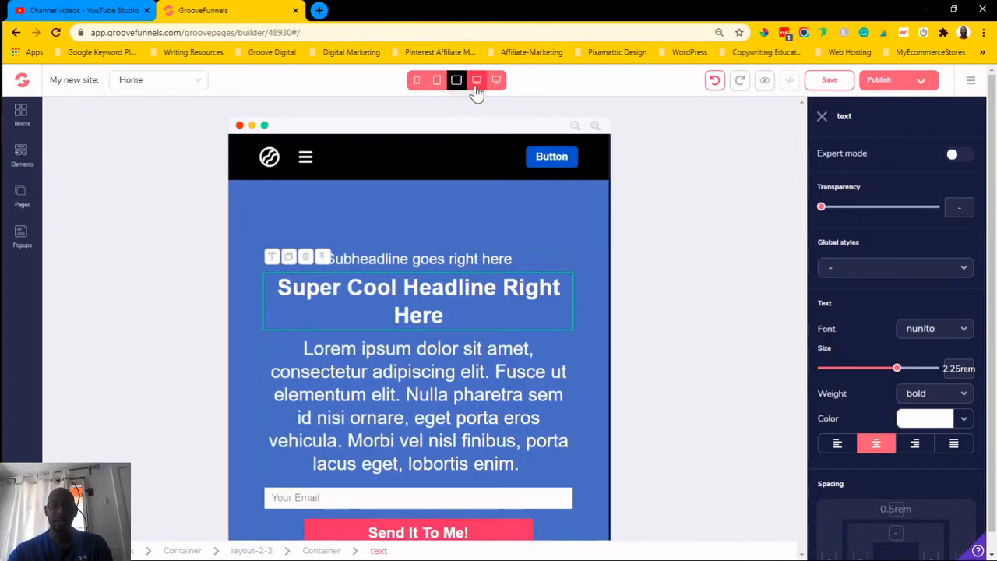
click(496, 81)
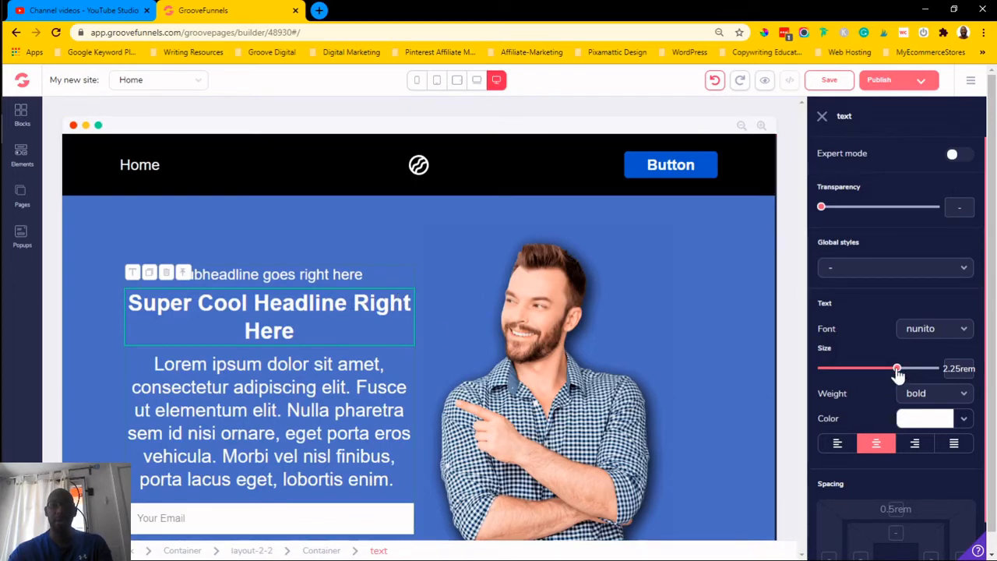
drag(898, 373, 914, 375)
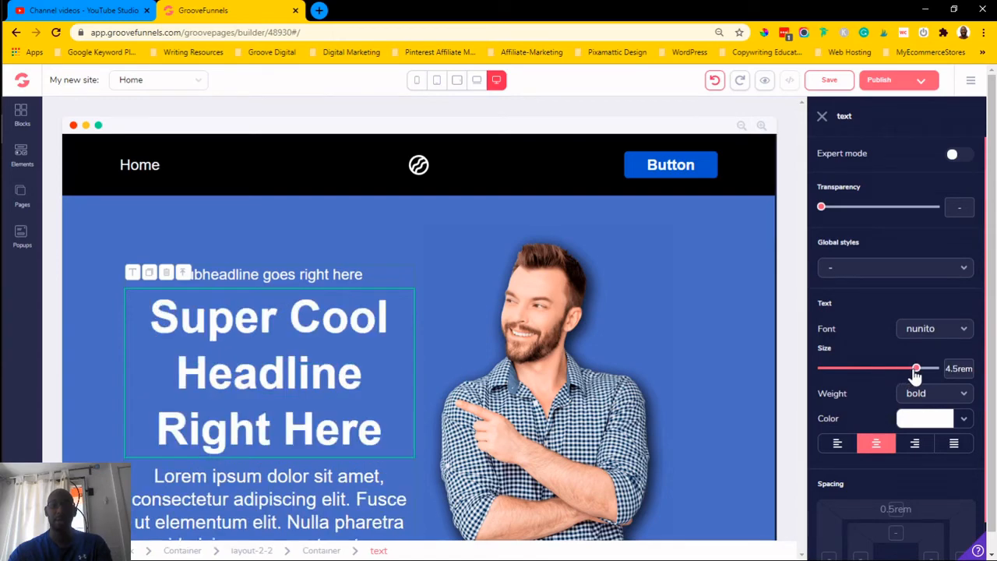
- Switch to the laptop width and set the headline's font size to 1.875rem
click(477, 81)
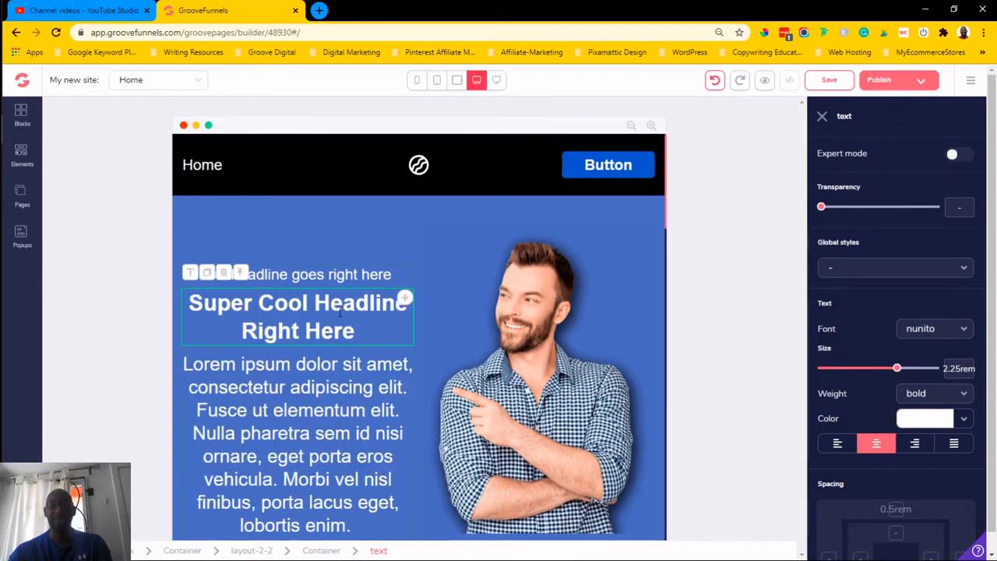
click(498, 84)
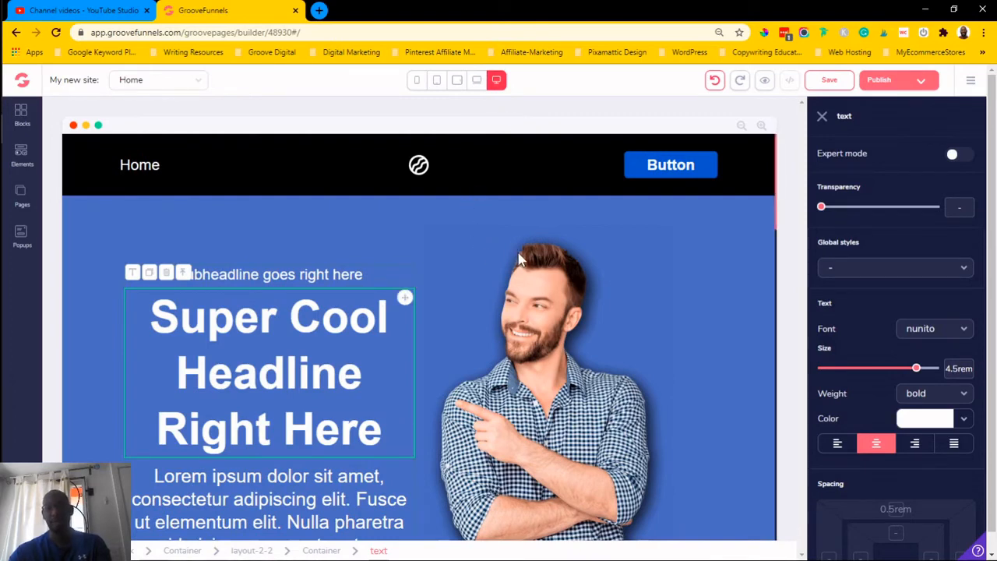
click(477, 81)
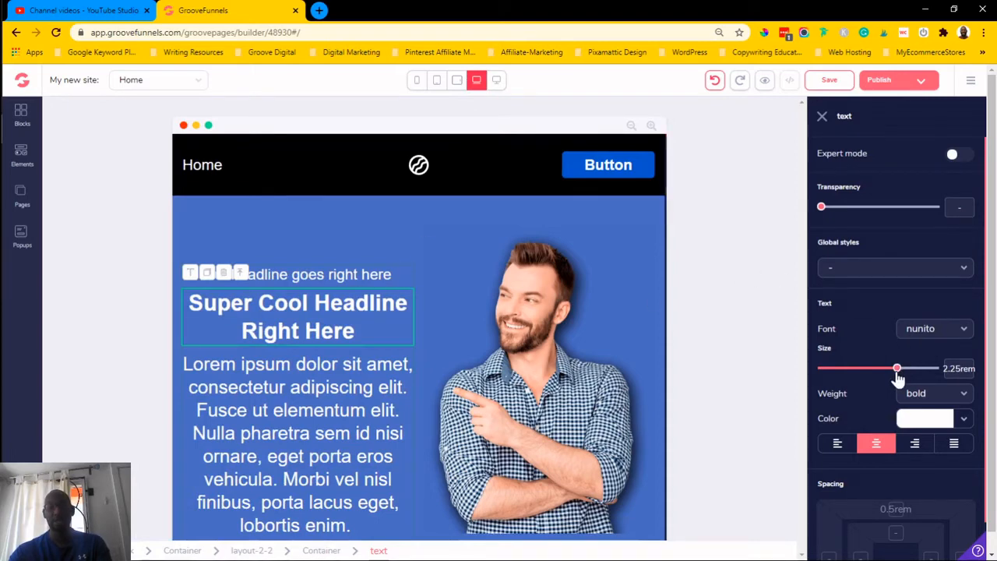
drag(898, 377, 889, 378)
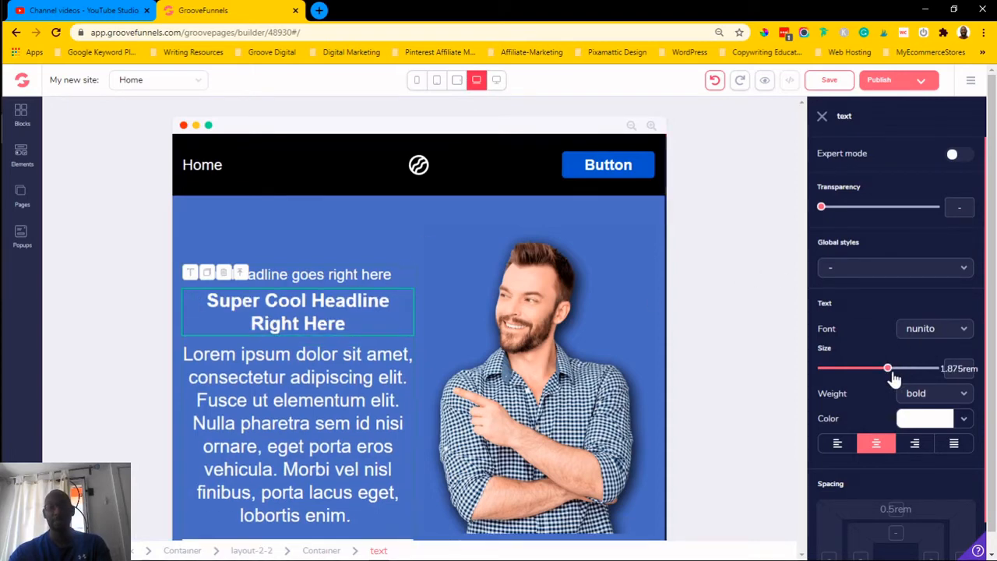
- Select the body paragraph and set its font size to 1.5rem at laptop width
click(373, 400)
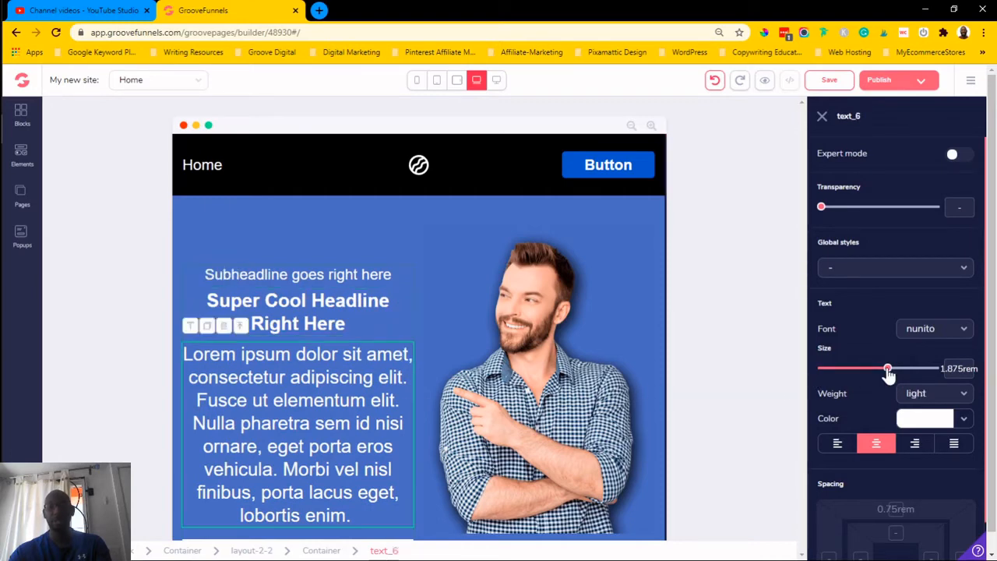
drag(889, 374, 881, 379)
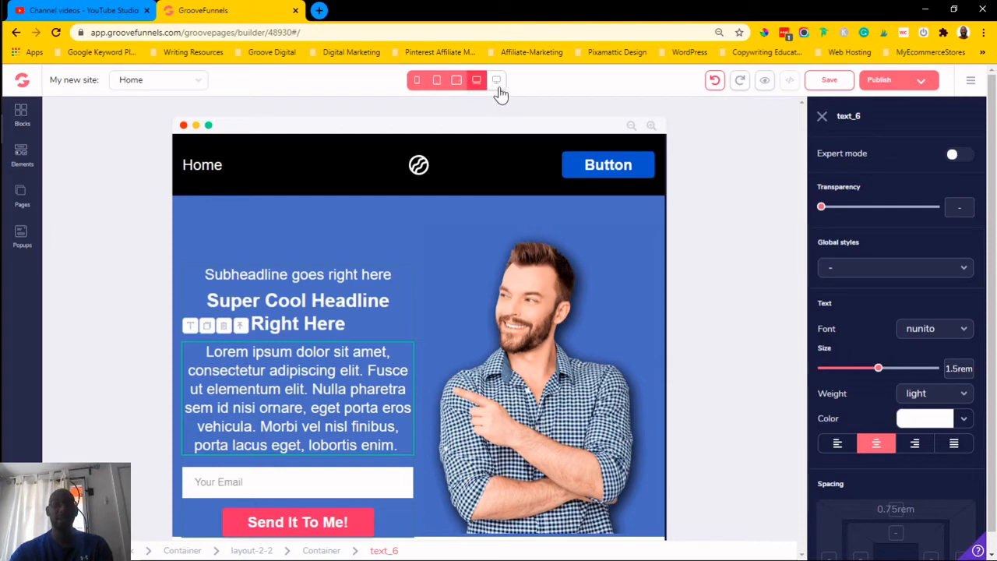
- Compare the paragraph at tablet and laptop widths, then set it to 1.25rem at tablet width
click(458, 83)
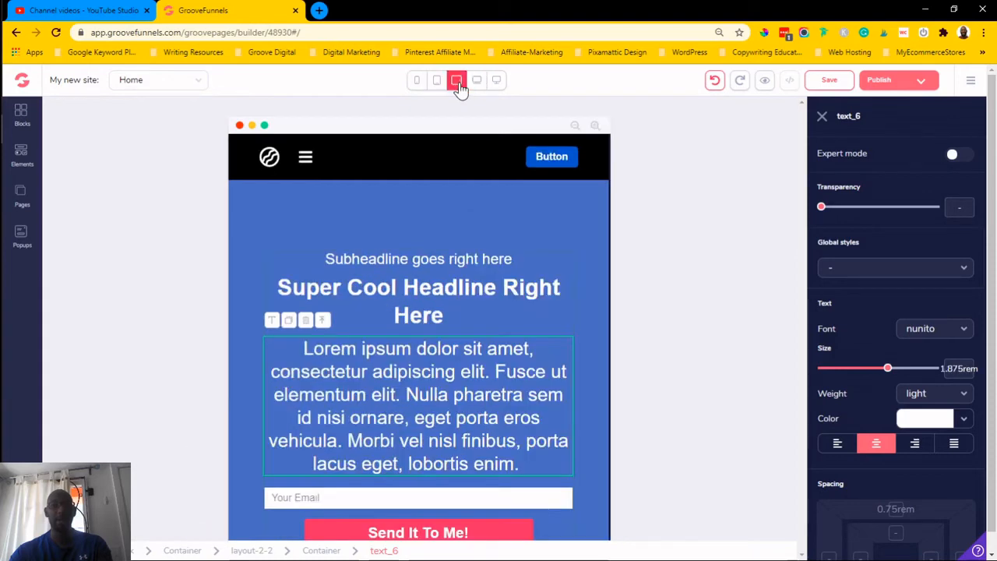
click(476, 87)
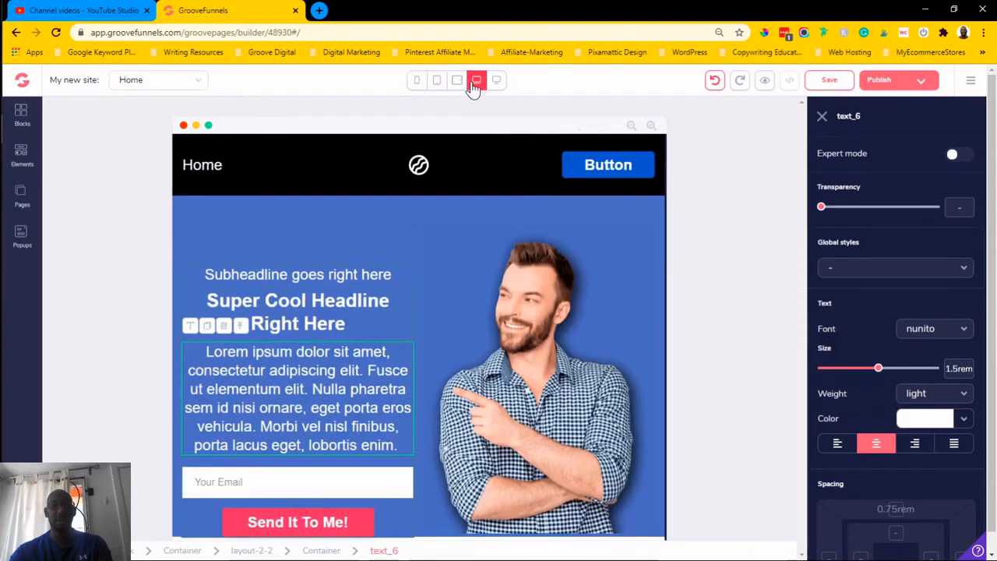
click(457, 81)
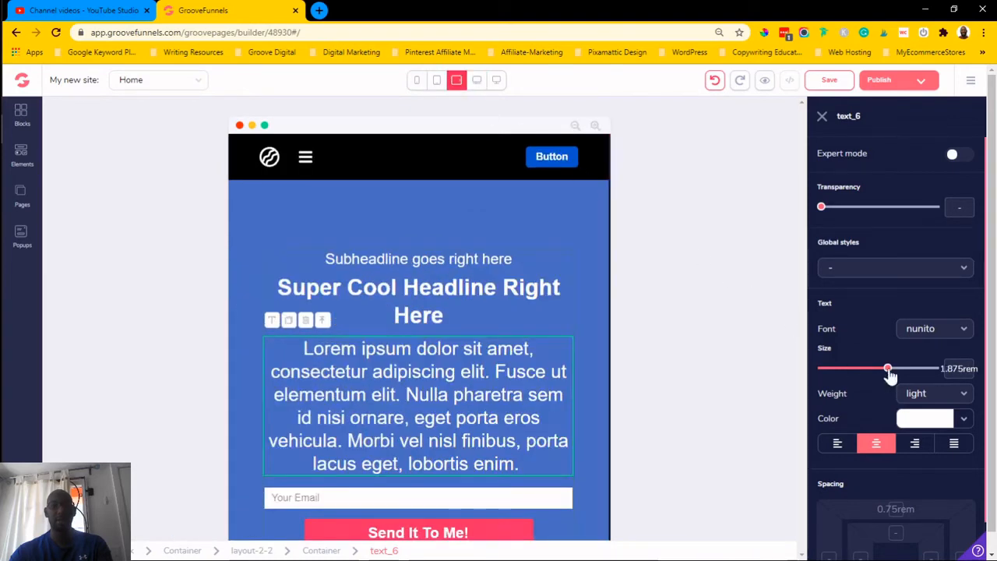
drag(889, 376, 868, 376)
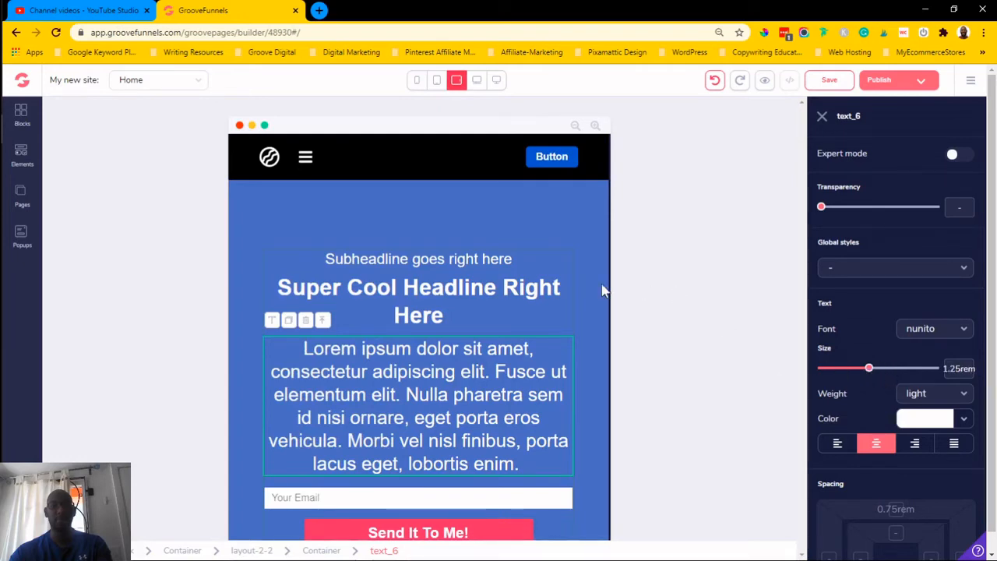
- Select the headline and set its font size to 1.875rem at tablet width
click(556, 316)
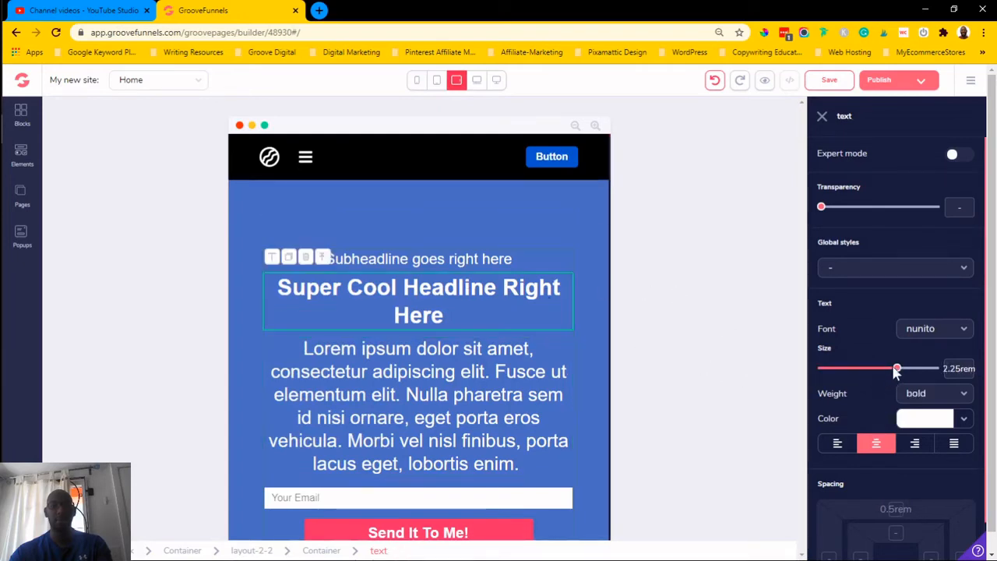
drag(899, 374, 888, 372)
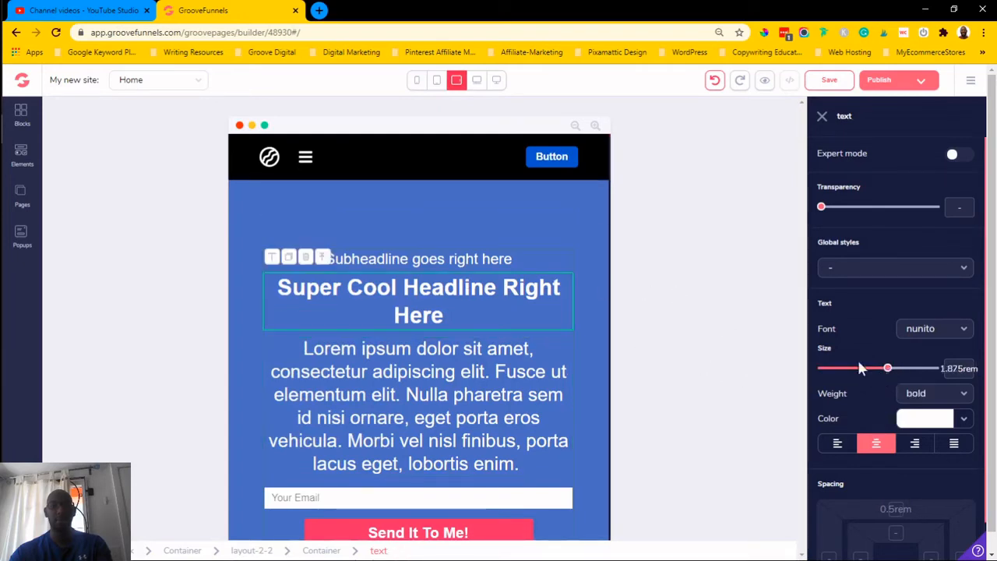
- Check the laptop and tablet widths, then set the headline to 1.5rem at the narrow tablet width
click(475, 80)
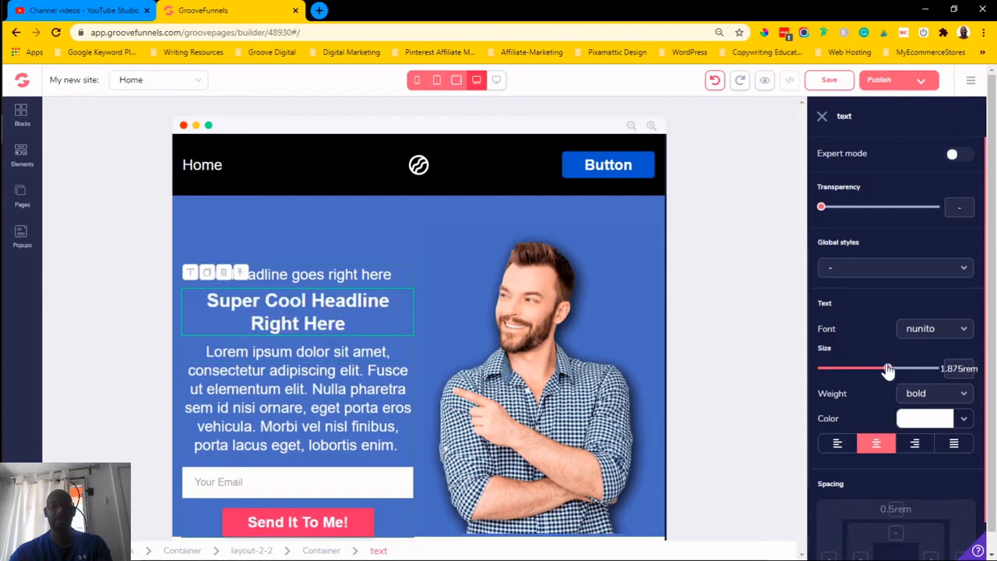
click(456, 82)
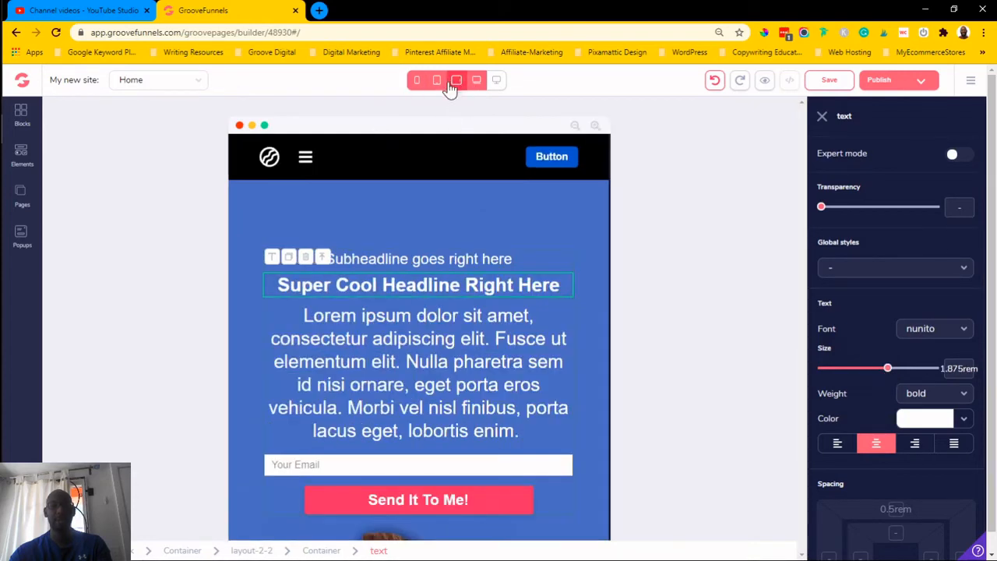
click(437, 81)
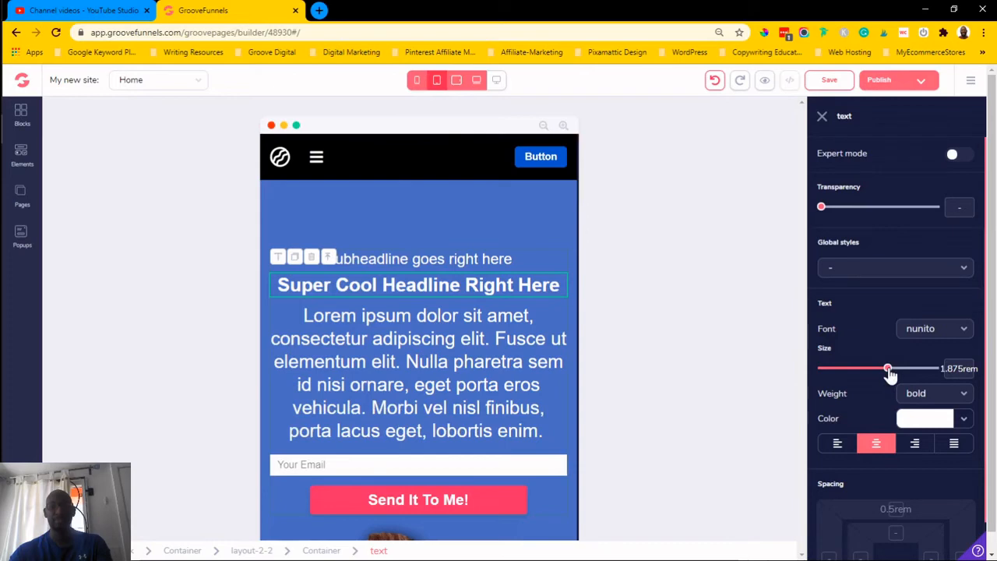
drag(888, 374, 878, 374)
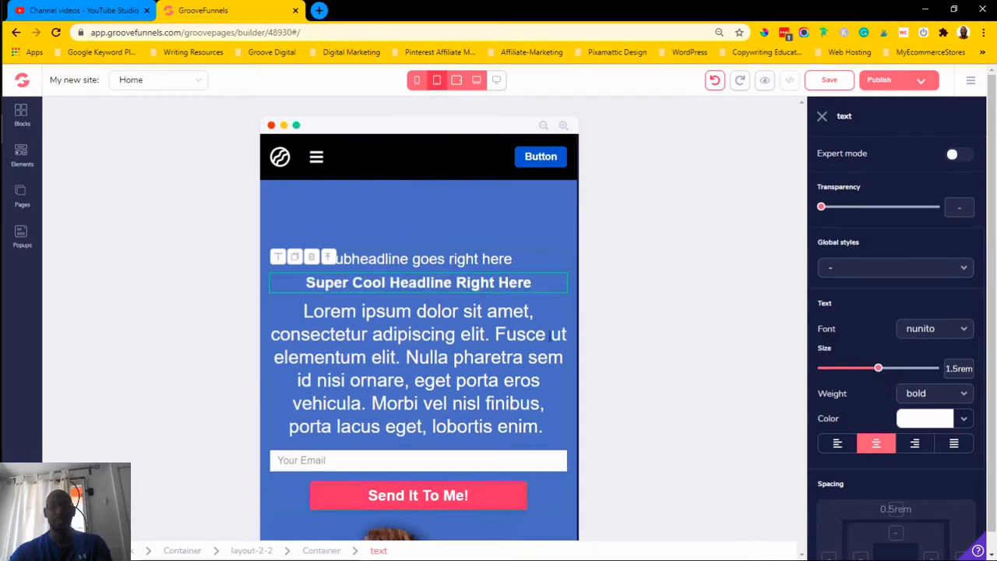
- Select the body paragraph and set its font size to 1.25rem at the narrow tablet width
click(482, 335)
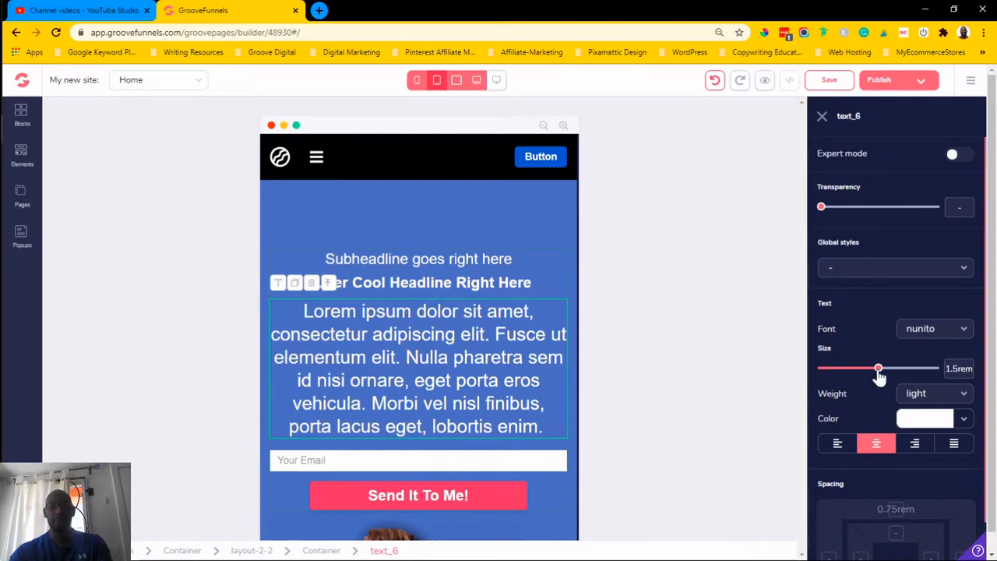
drag(878, 368, 869, 369)
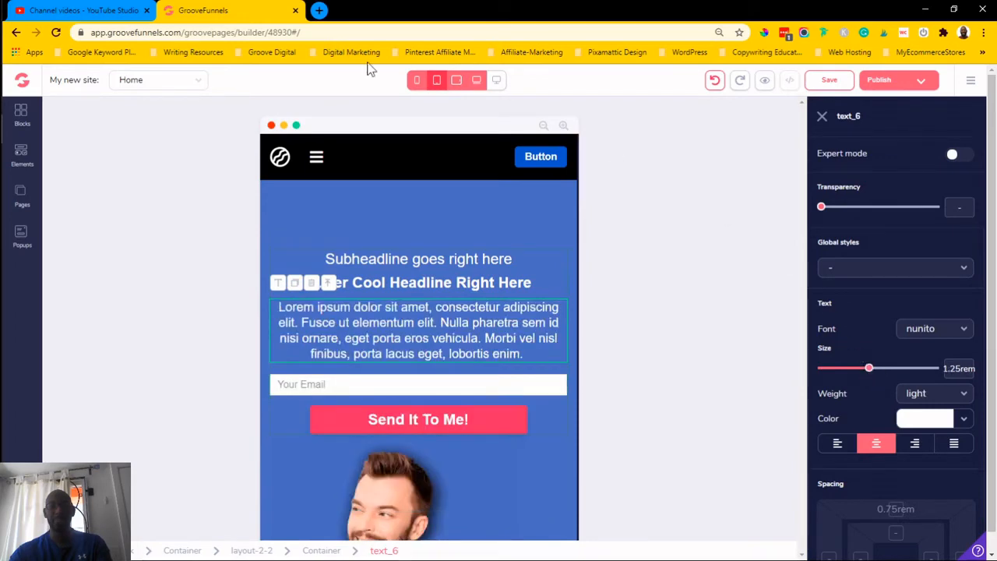
- Switch to the laptop width, select the headline and set its font size to 2.25rem
click(456, 83)
click(475, 82)
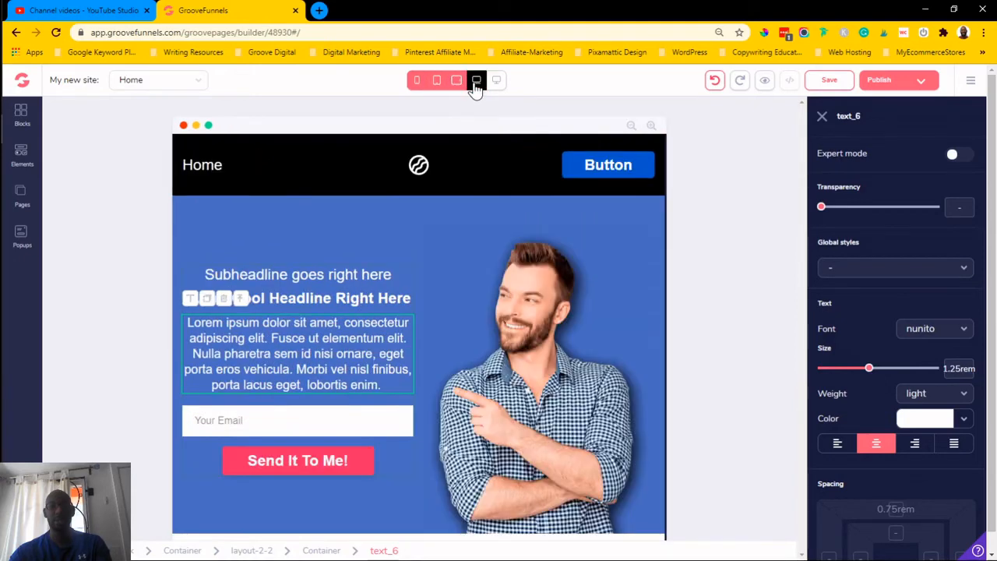
click(362, 294)
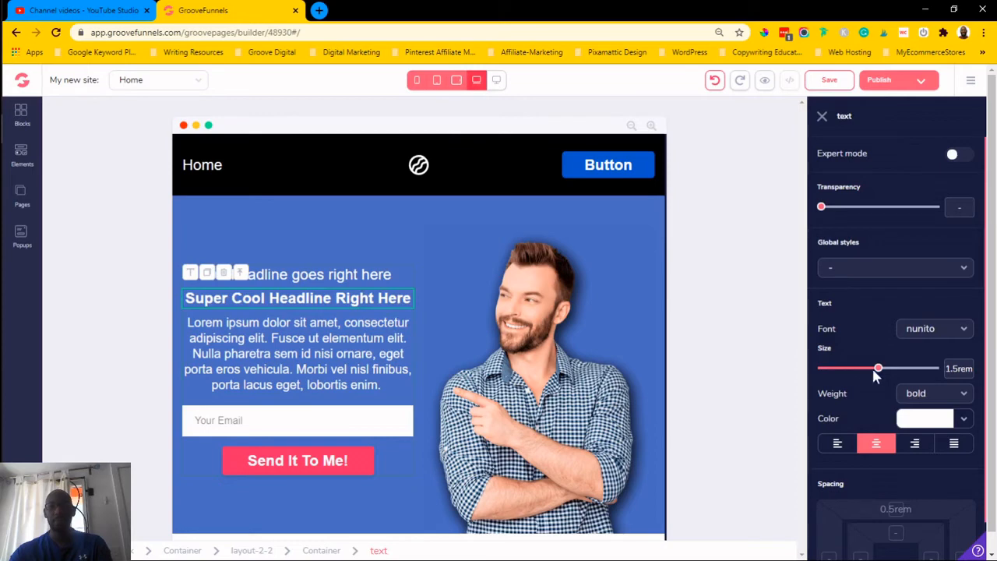
drag(881, 376, 889, 377)
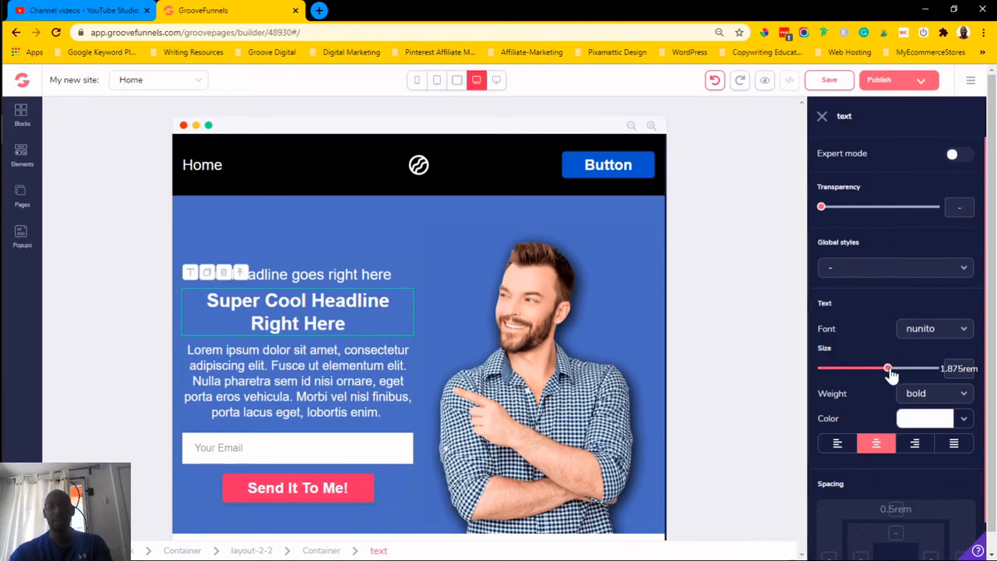
drag(887, 374, 897, 374)
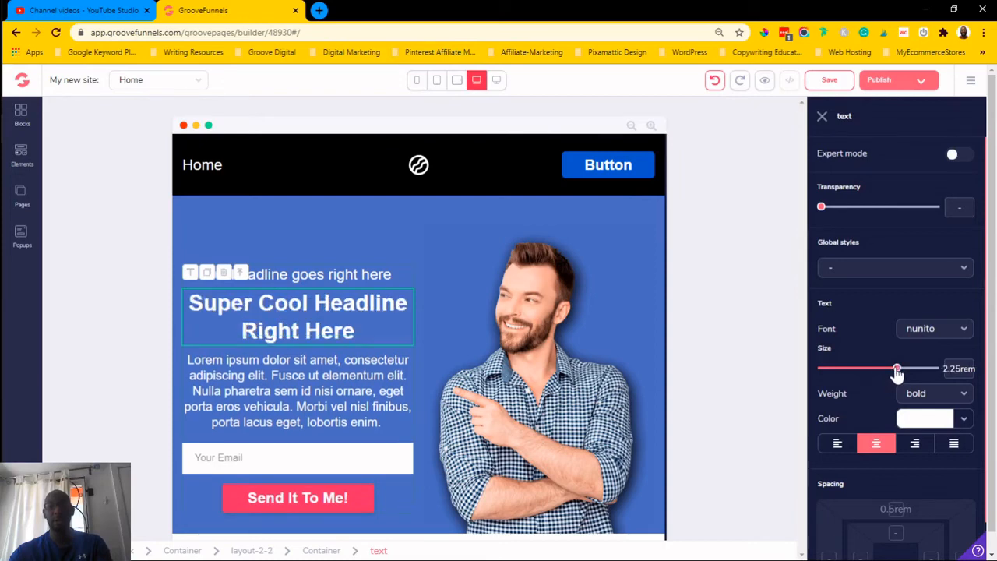
- Check the tablet width, then set the headline to 1.5rem at the narrow tablet width
click(458, 81)
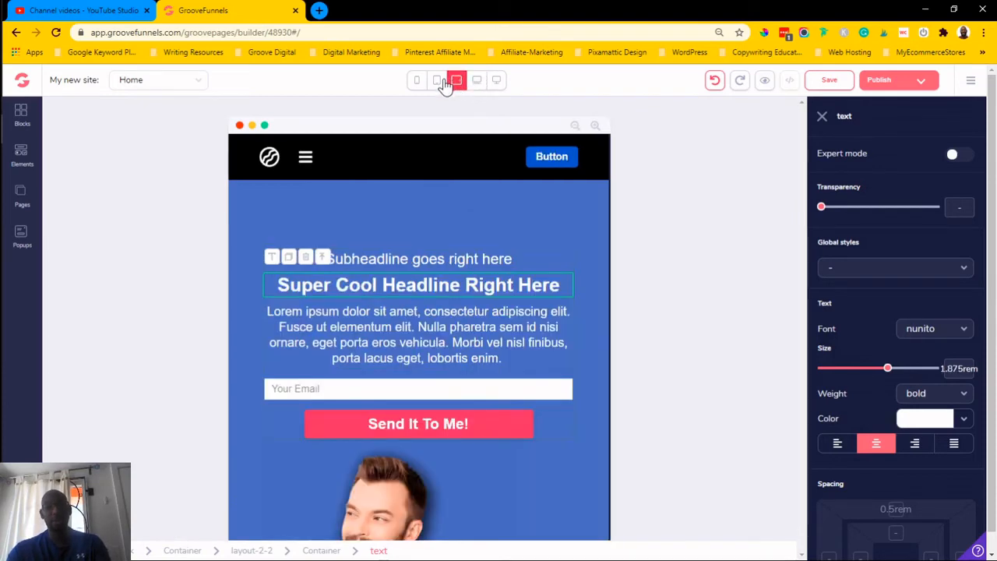
click(437, 81)
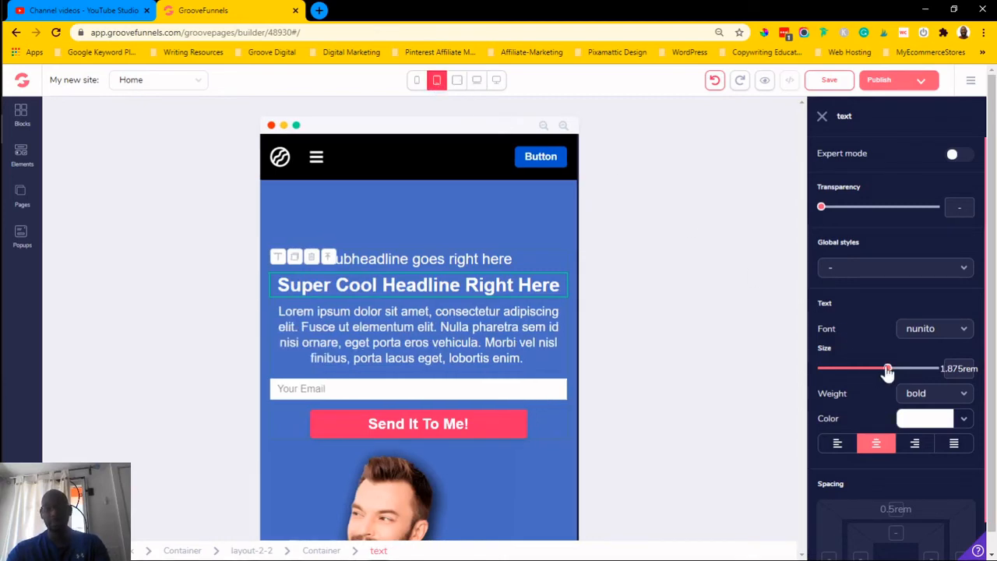
drag(887, 372, 882, 369)
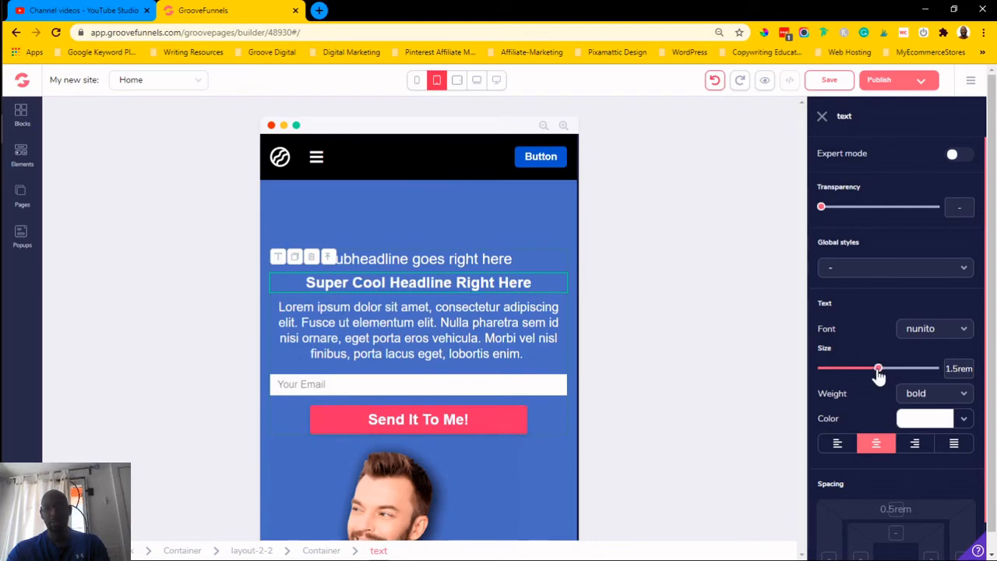
- Switch to the mobile width and set the headline's font size to 1.25rem
click(419, 82)
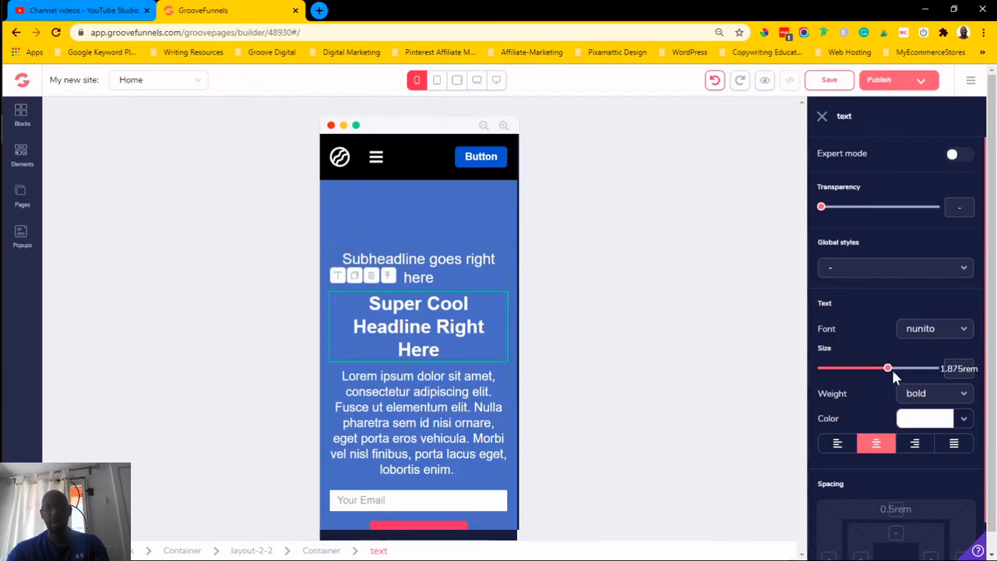
drag(889, 369, 871, 369)
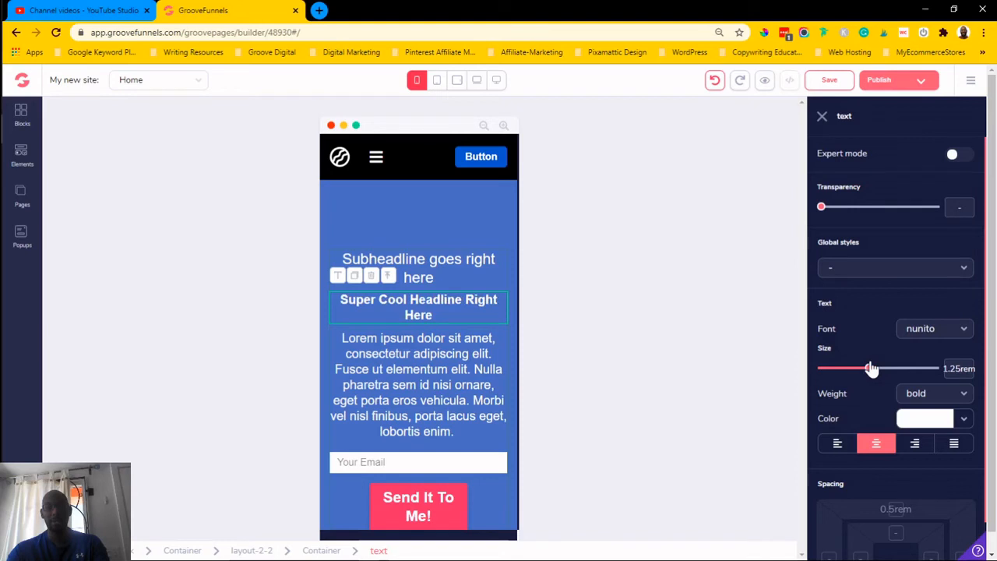
- Select the body paragraph and set its font size to 1rem at mobile width
click(455, 352)
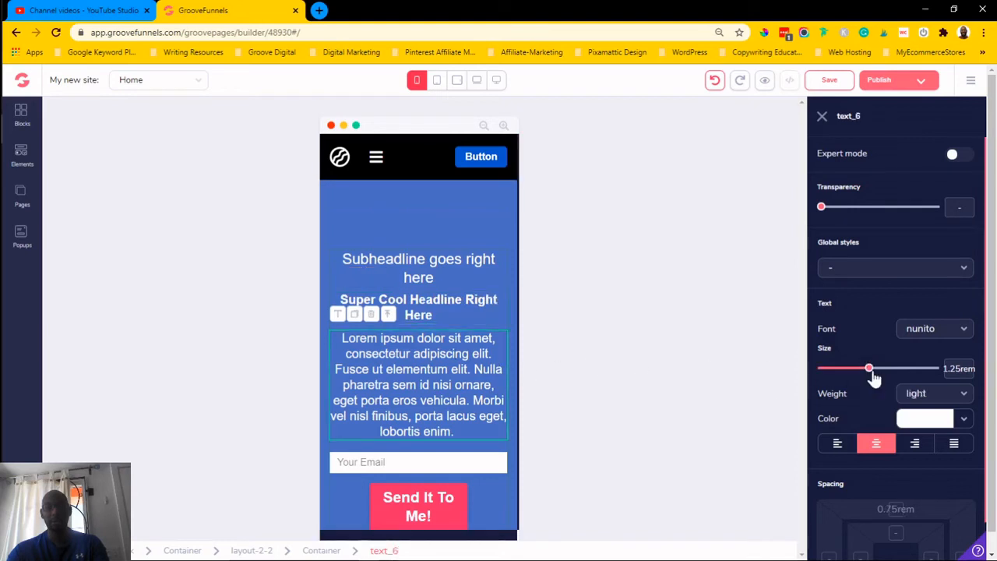
drag(872, 376, 849, 377)
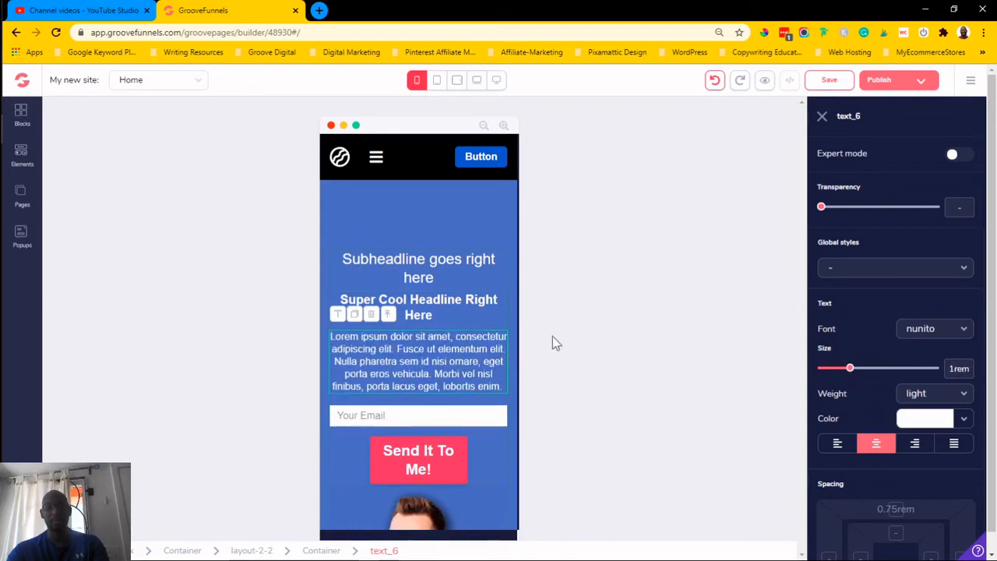
- Select the subheadline and set its font size to 1.25rem at mobile width
click(456, 272)
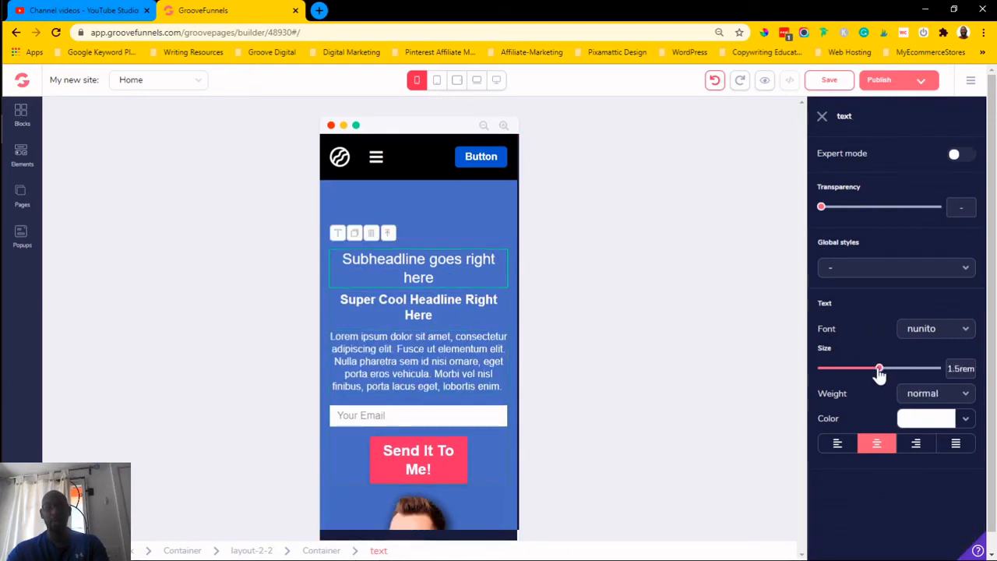
drag(879, 375, 871, 375)
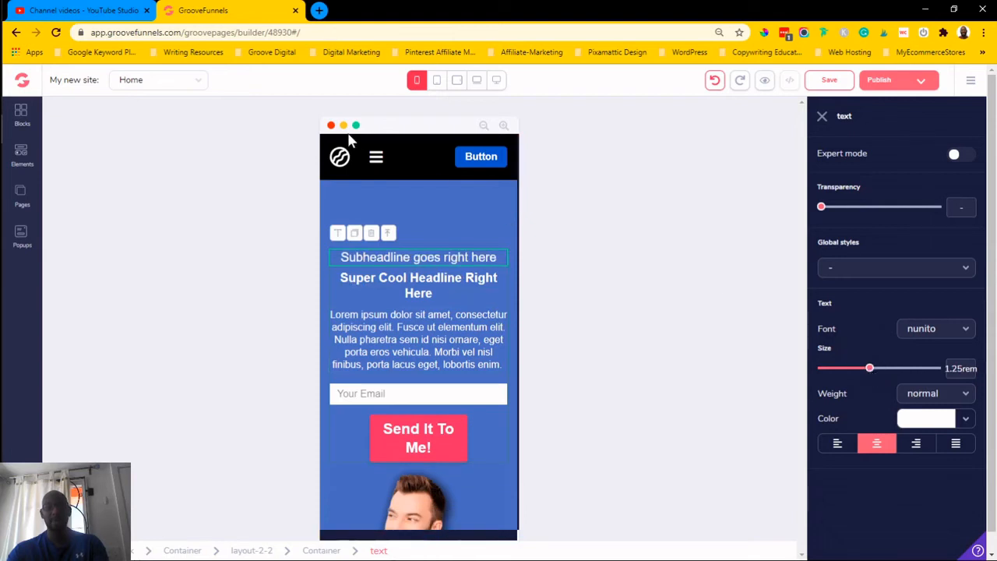
- Switch through the tablet, laptop and desktop widths to review how the subheadline's size displays
click(437, 82)
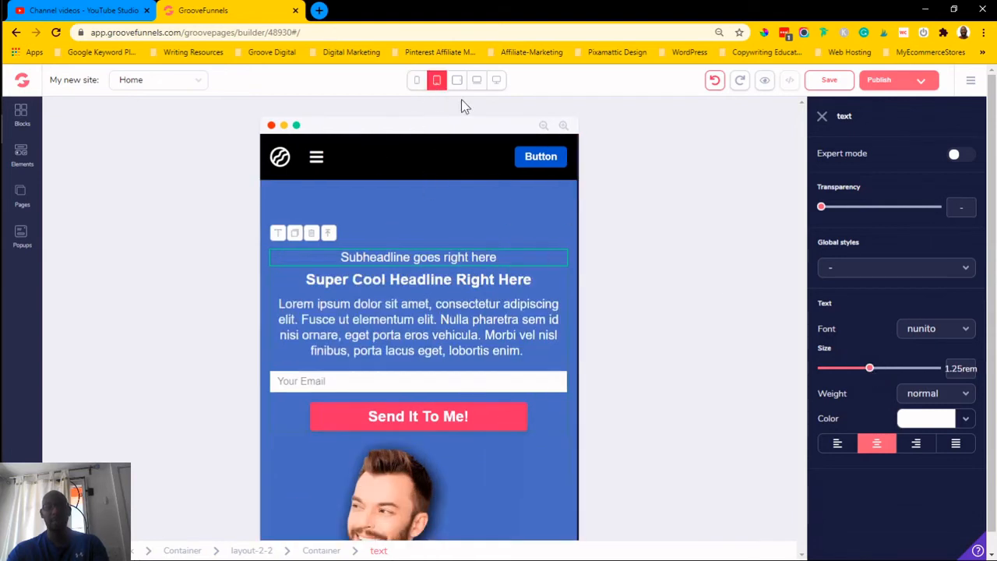
click(458, 80)
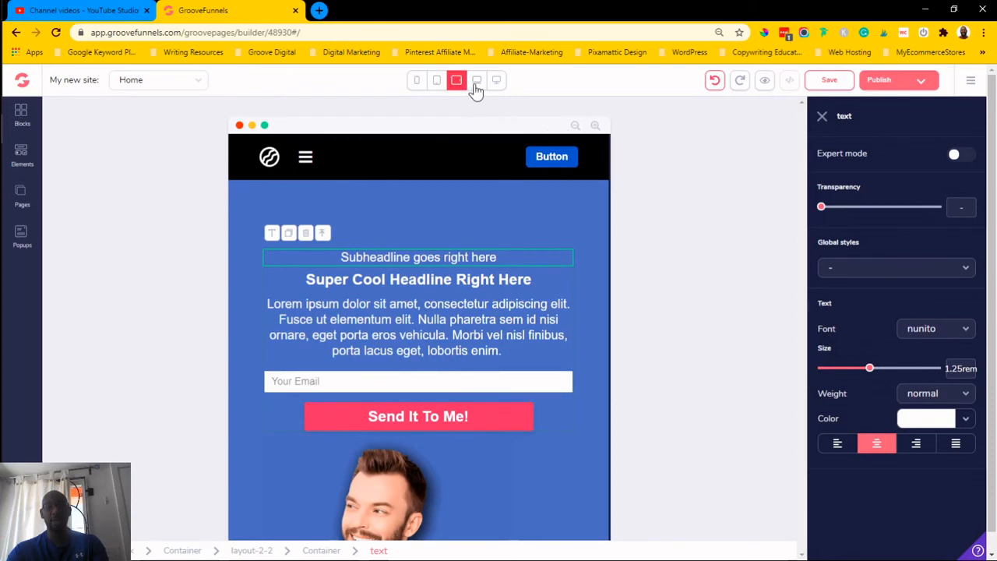
click(476, 82)
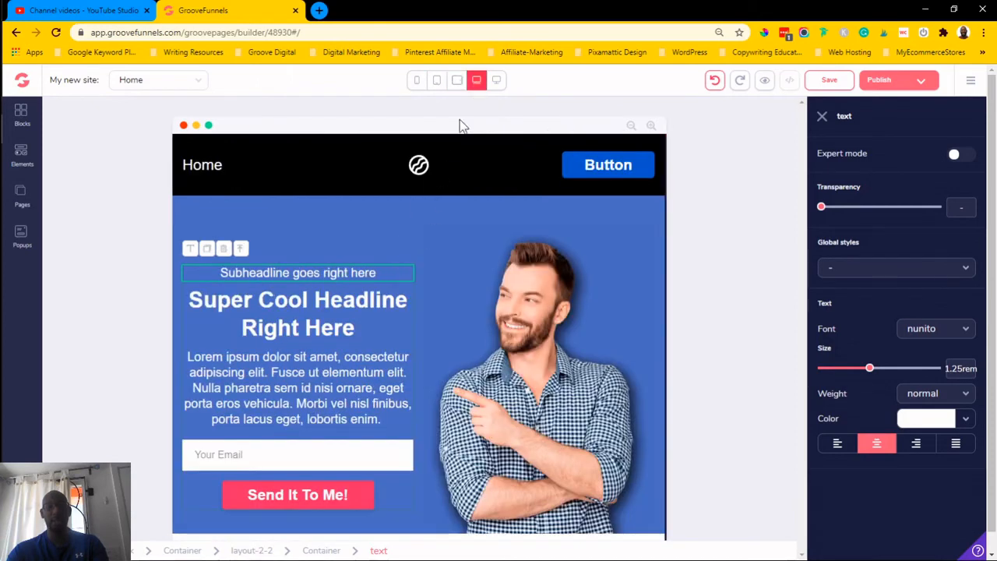
click(498, 82)
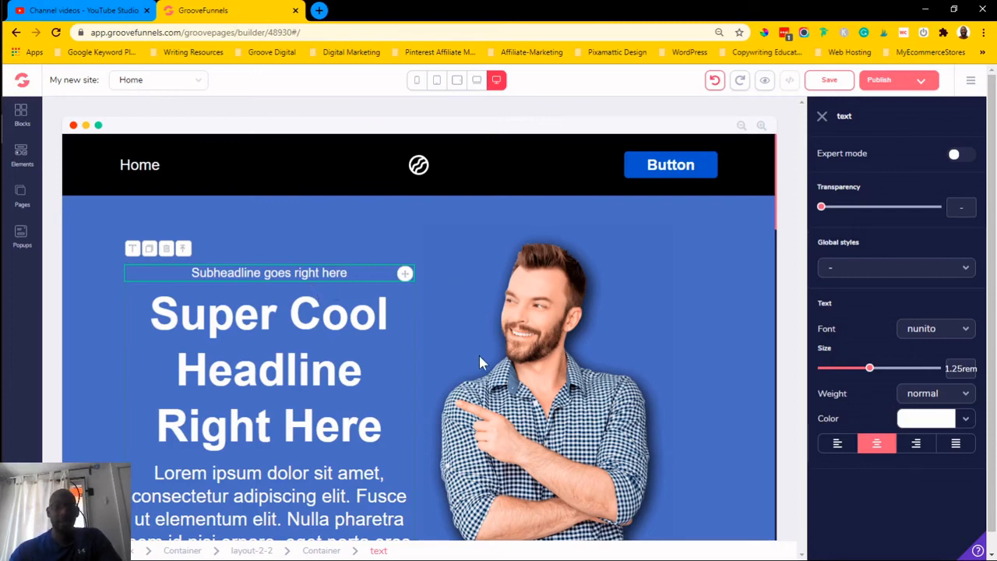
scroll(479, 360, down, 3)
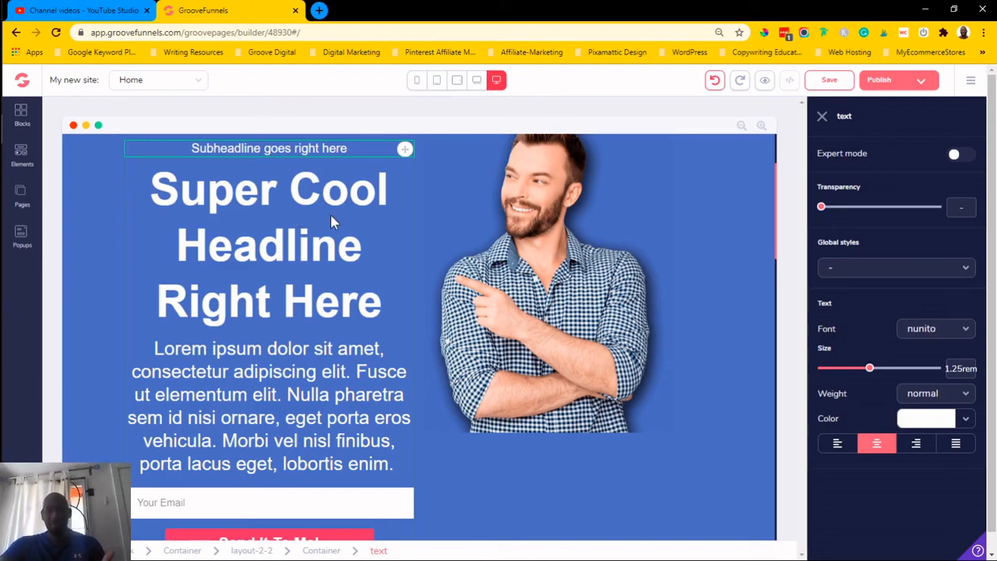
click(477, 81)
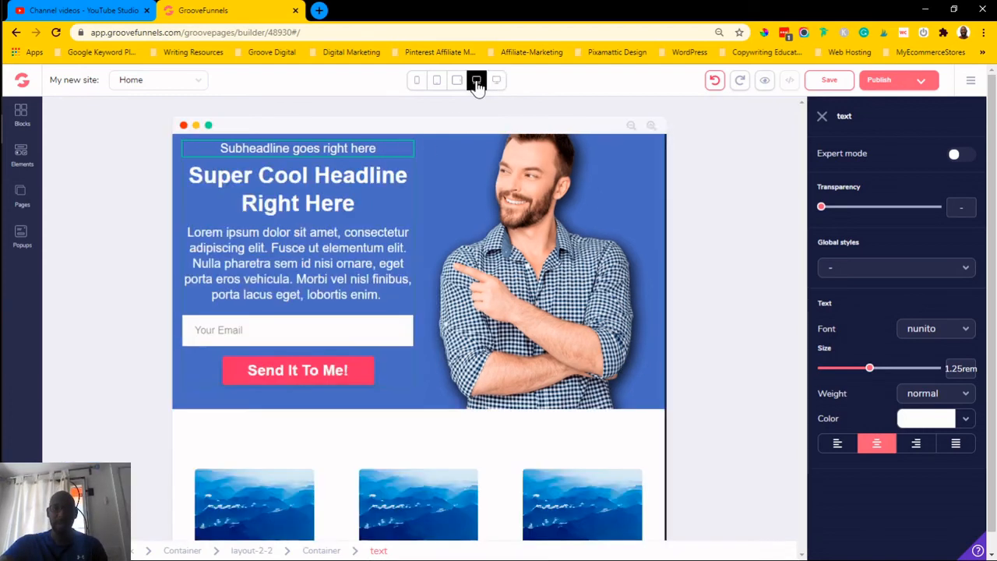
click(496, 81)
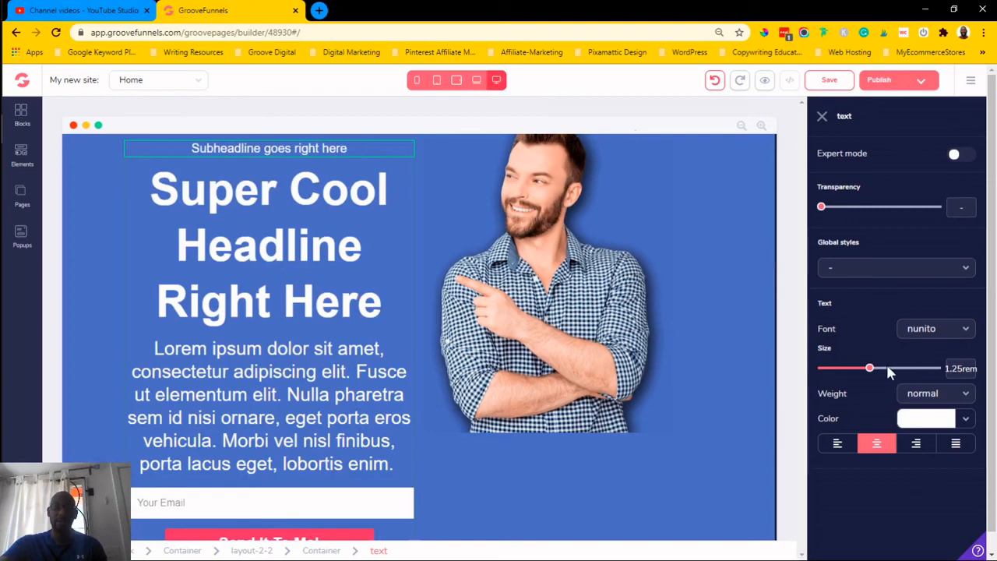
- Select the headline and compare its font size across the desktop, laptop, tablet and mobile widths
click(209, 246)
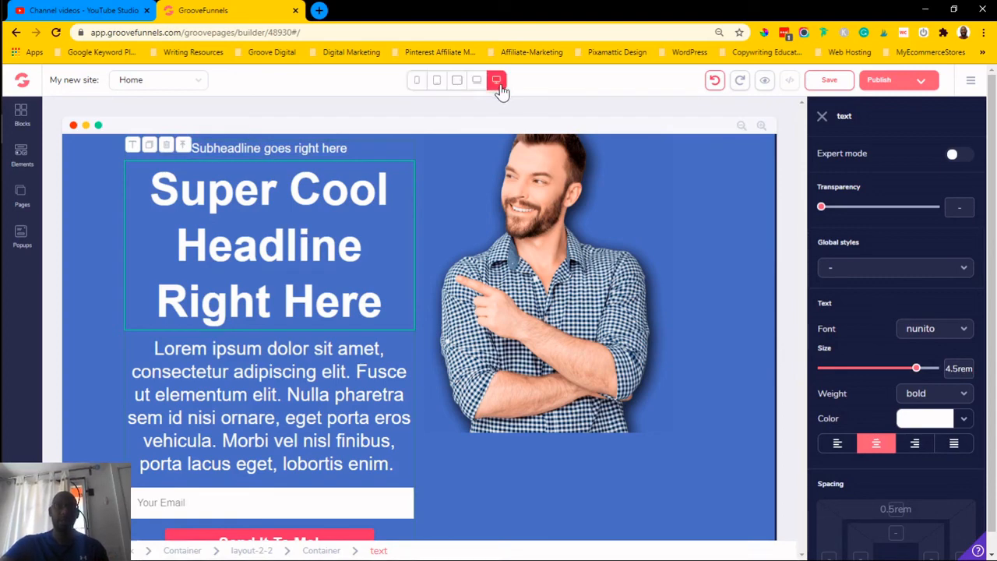
click(477, 82)
click(457, 81)
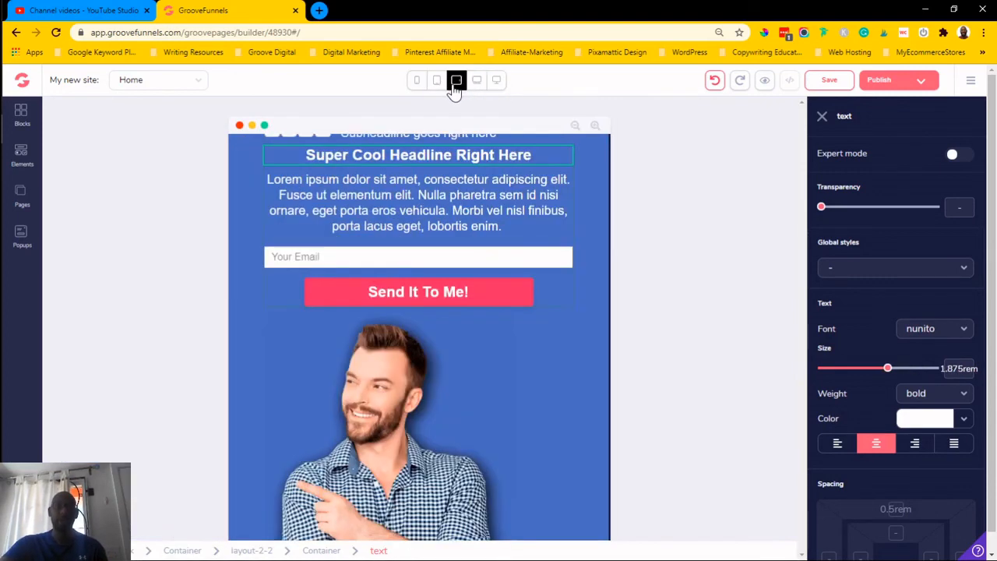
click(436, 81)
click(416, 81)
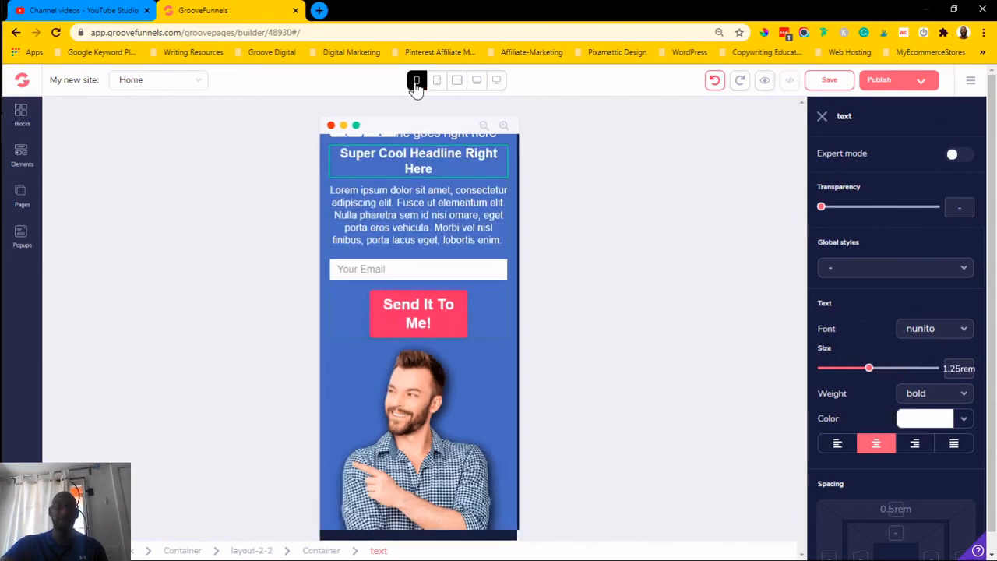
click(474, 82)
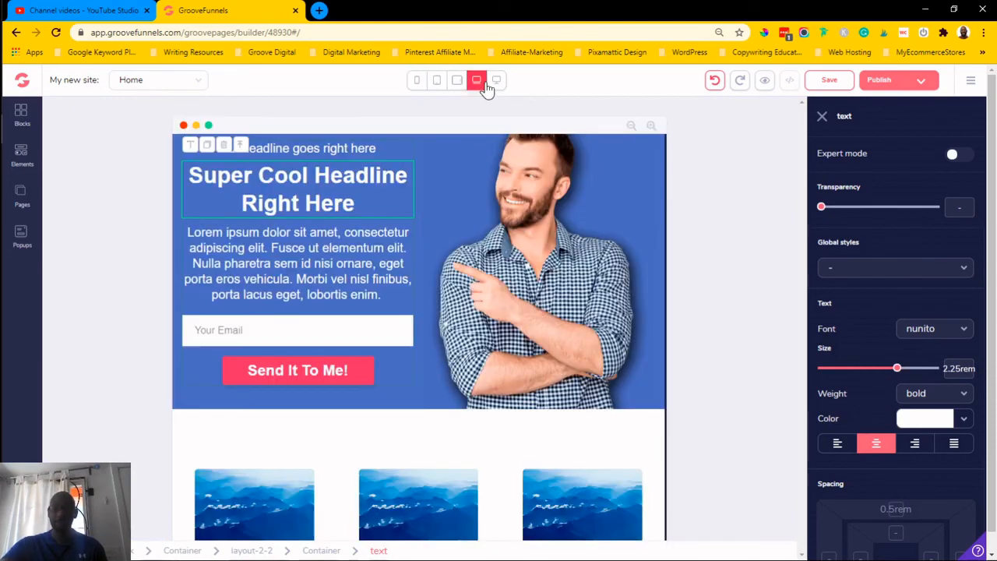